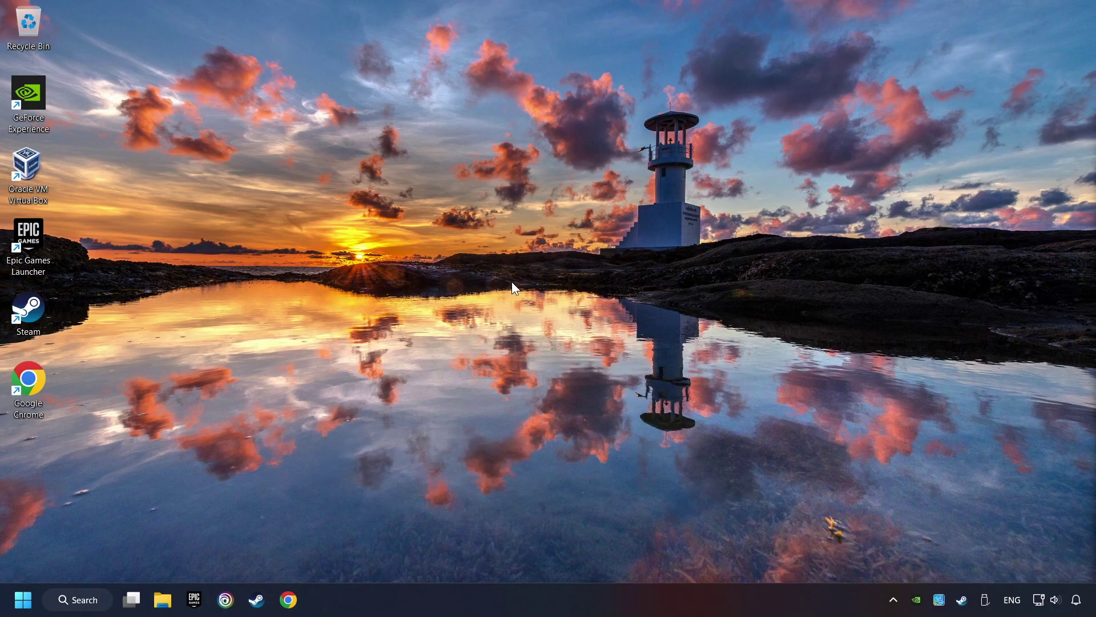
Search 'edit power plan' and open the Balanced plan's settings page
left_click(85, 596)
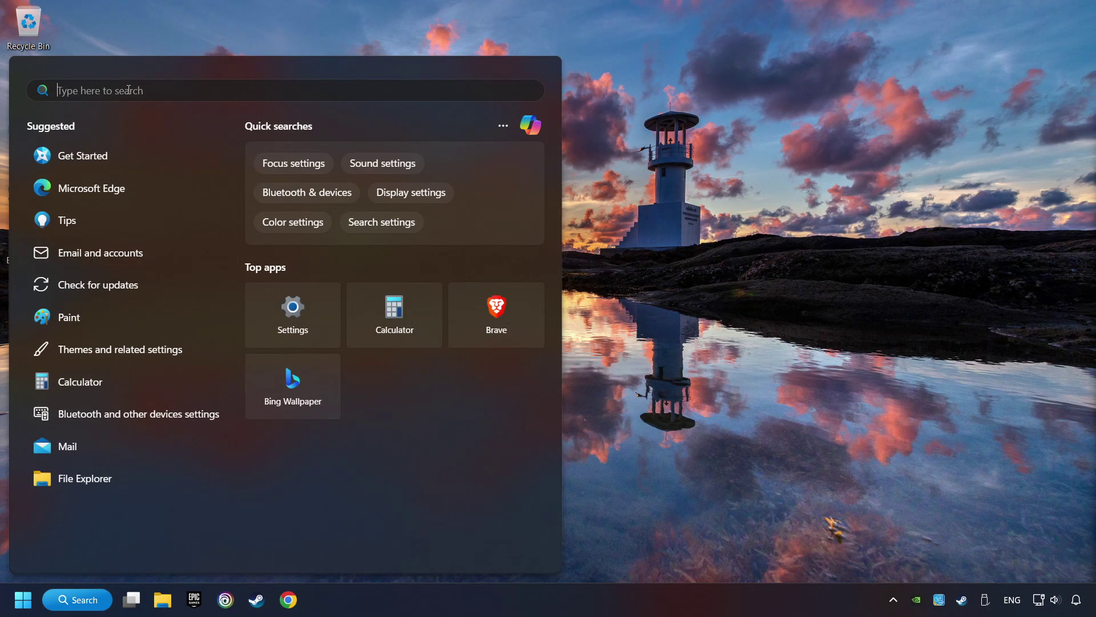
type("edit power plan")
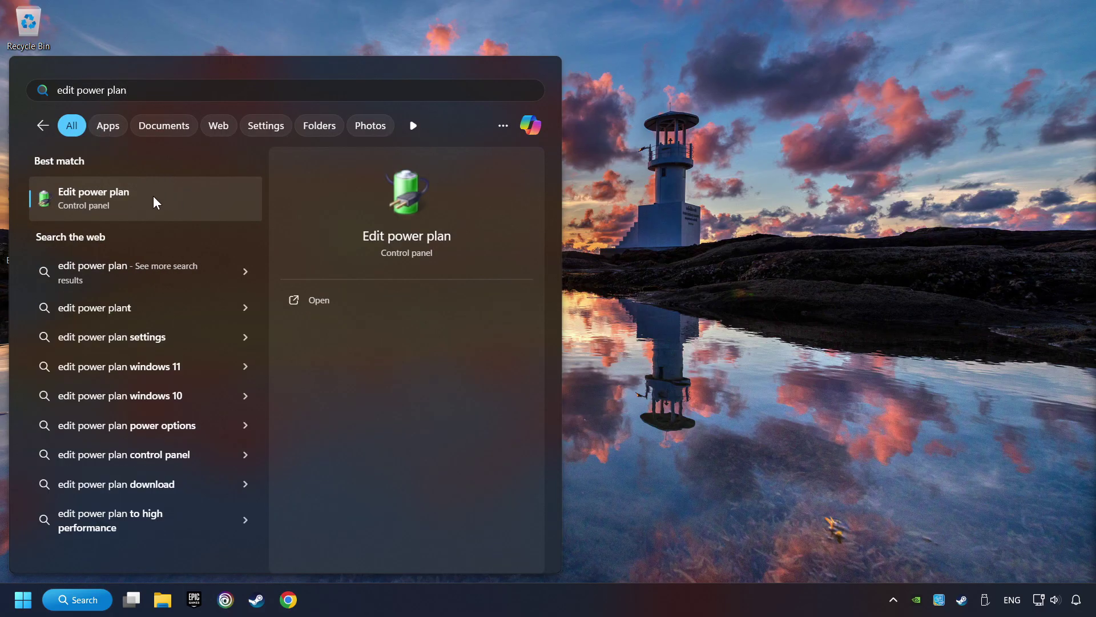
left_click(211, 198)
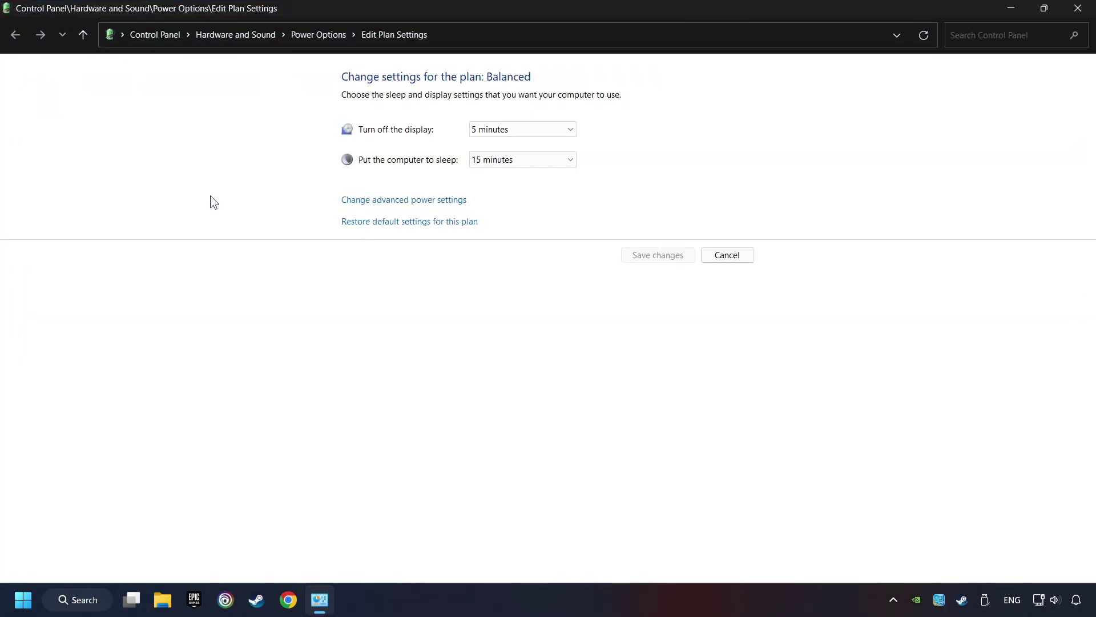
Go back to the Power Options list of Balanced, High performance and Power saver plans
left_click(327, 42)
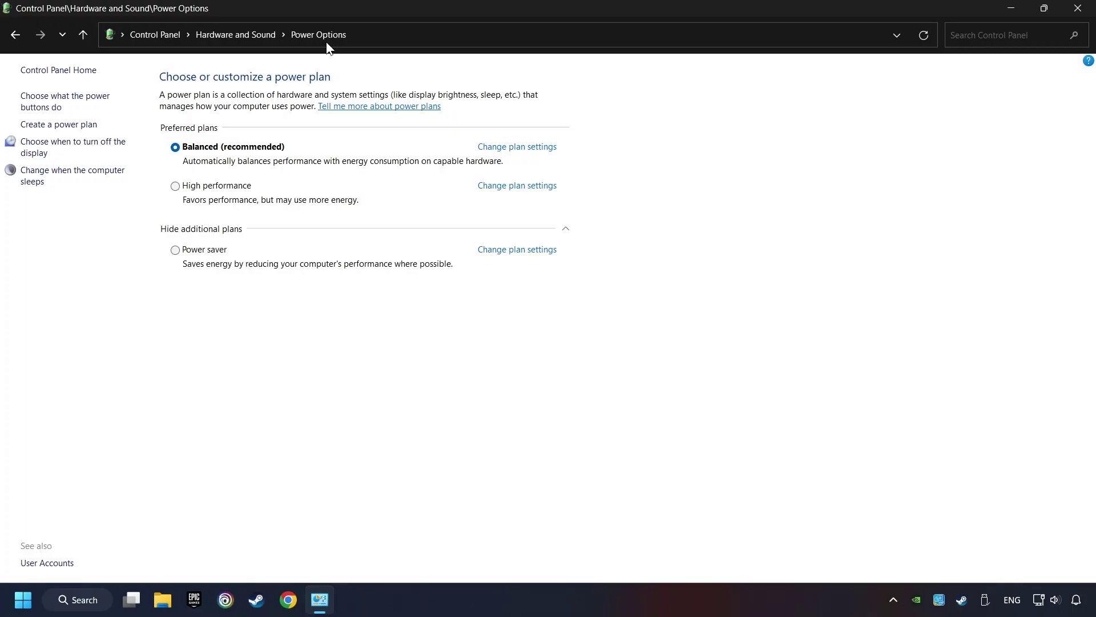
Launch Command Prompt as administrator from Windows Search
left_click(94, 610)
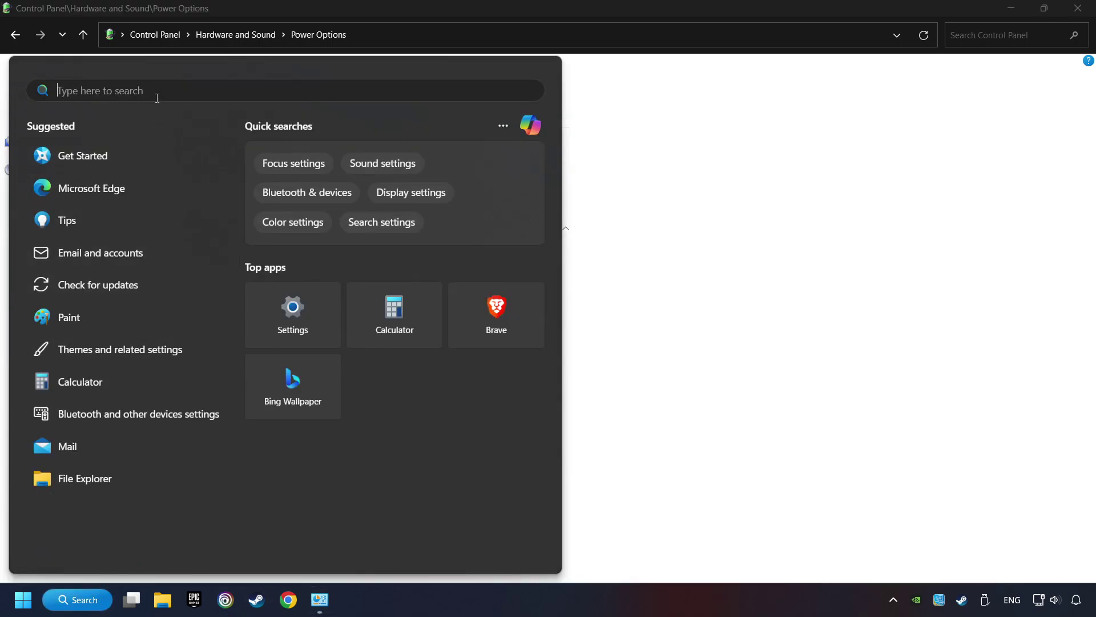
type("cmd")
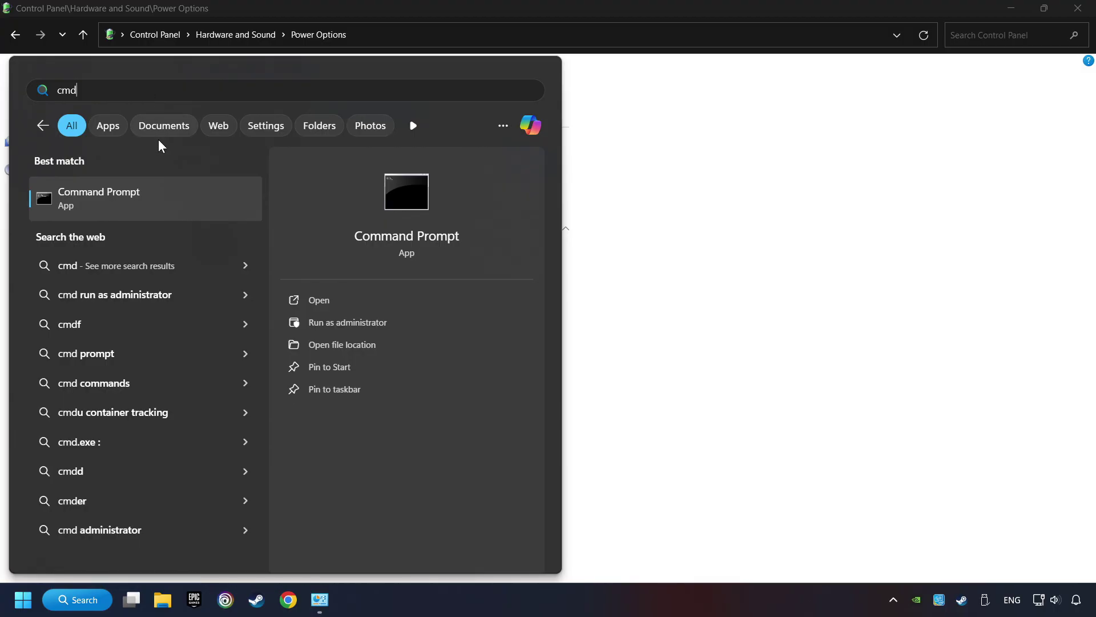
right_click(215, 196)
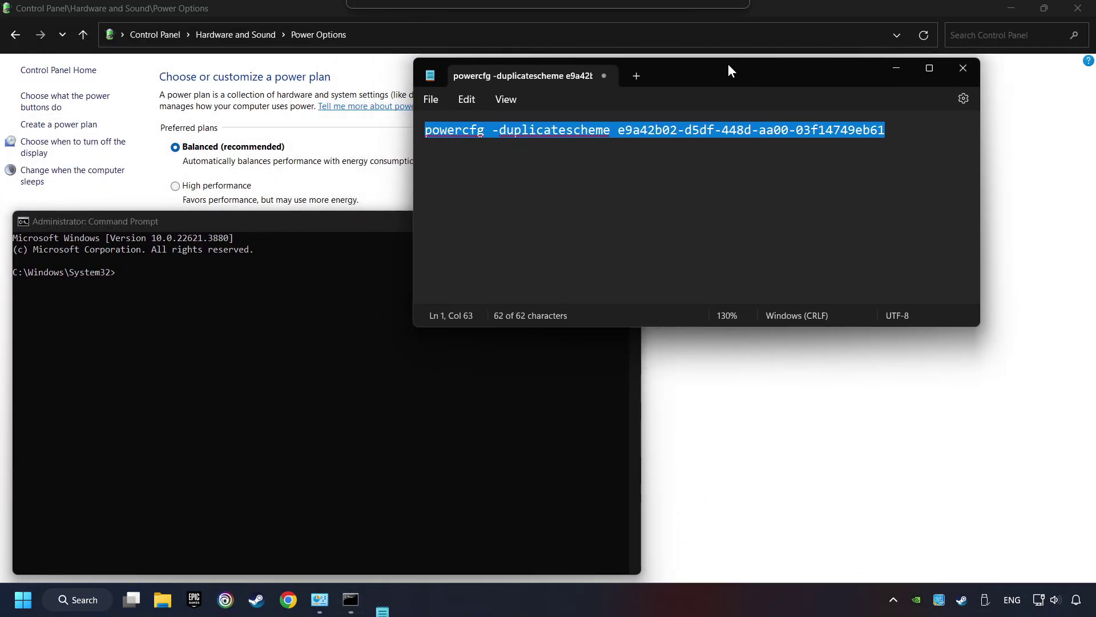
Run the powercfg -duplicatescheme command copied from Notepad, then close Notepad
mouse_move(737, 60)
left_mouse_down()
mouse_move(852, 40)
mouse_move(838, 48)
left_mouse_up()
right_click(776, 98)
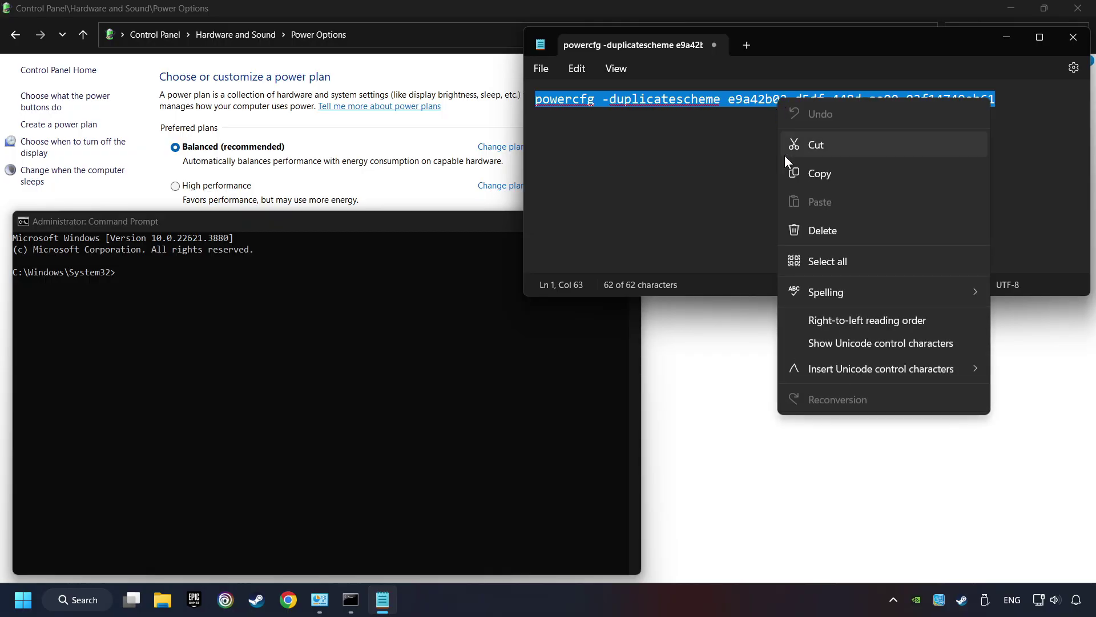
left_click(797, 172)
right_click(213, 220)
mouse_move(249, 325)
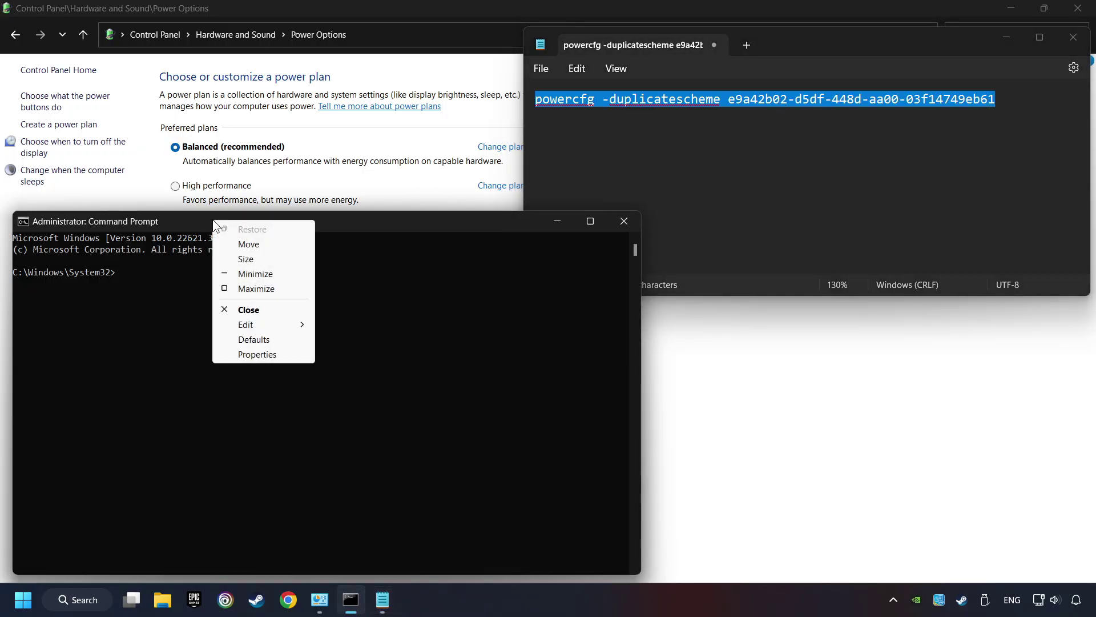
left_click(378, 354)
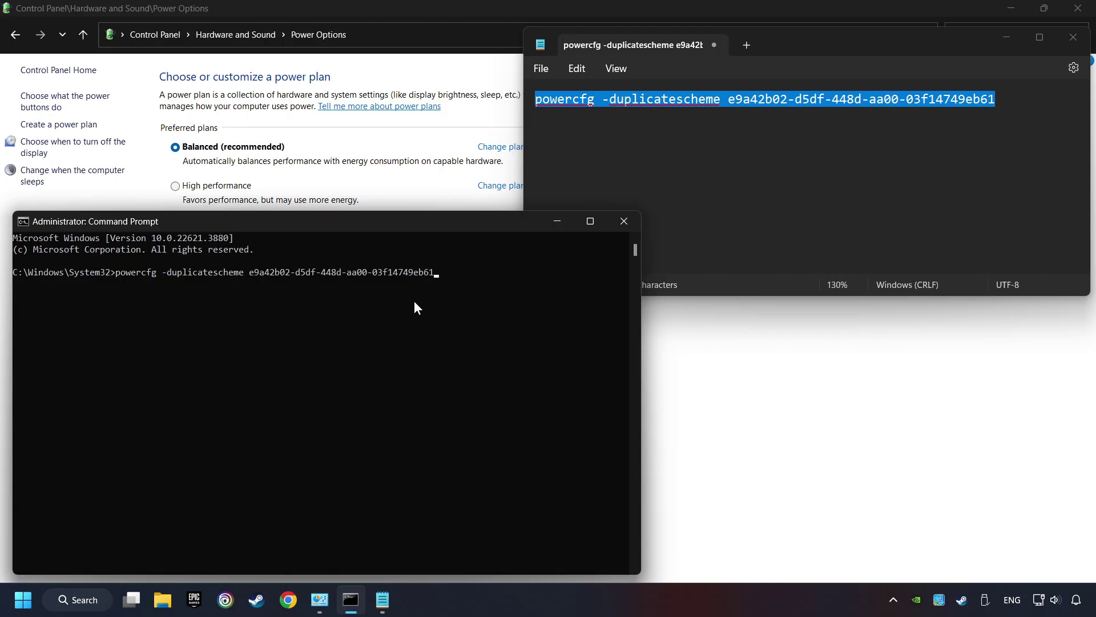
key("Return")
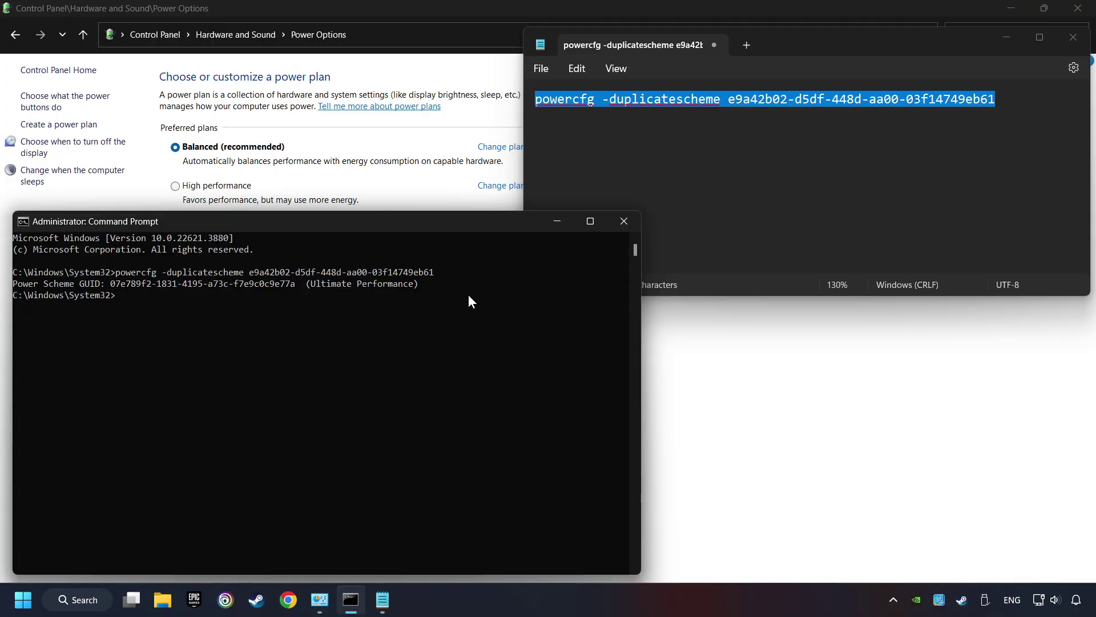
key("alt+F4")
left_click_drag(500, 229, 750, 172)
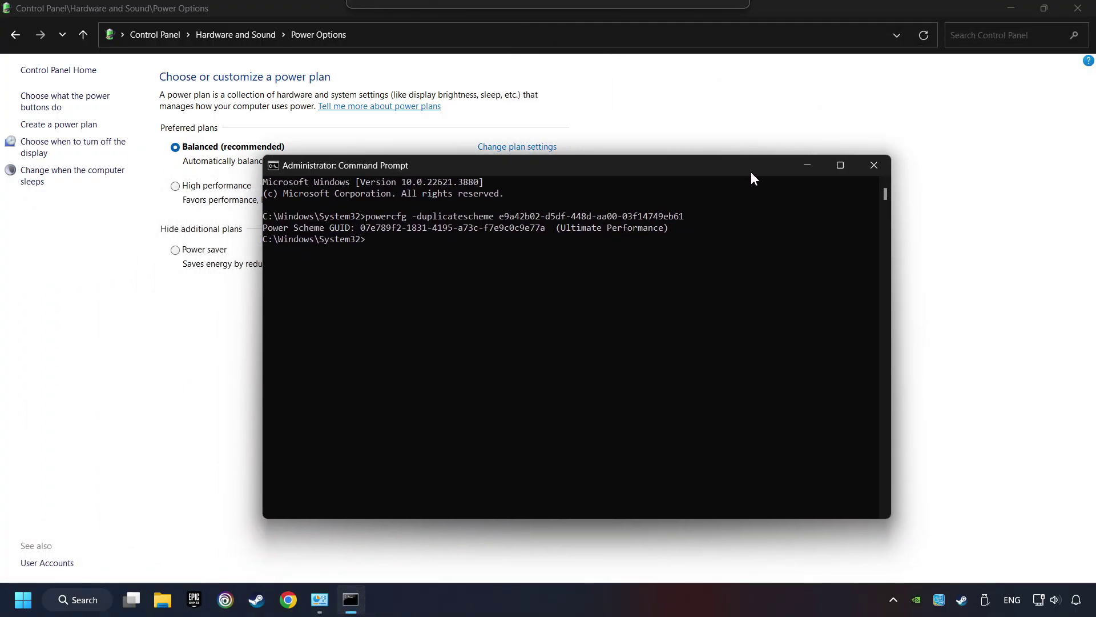
Refresh Power Options, activate the new Ultimate Performance plan, and close the window
left_click(880, 170)
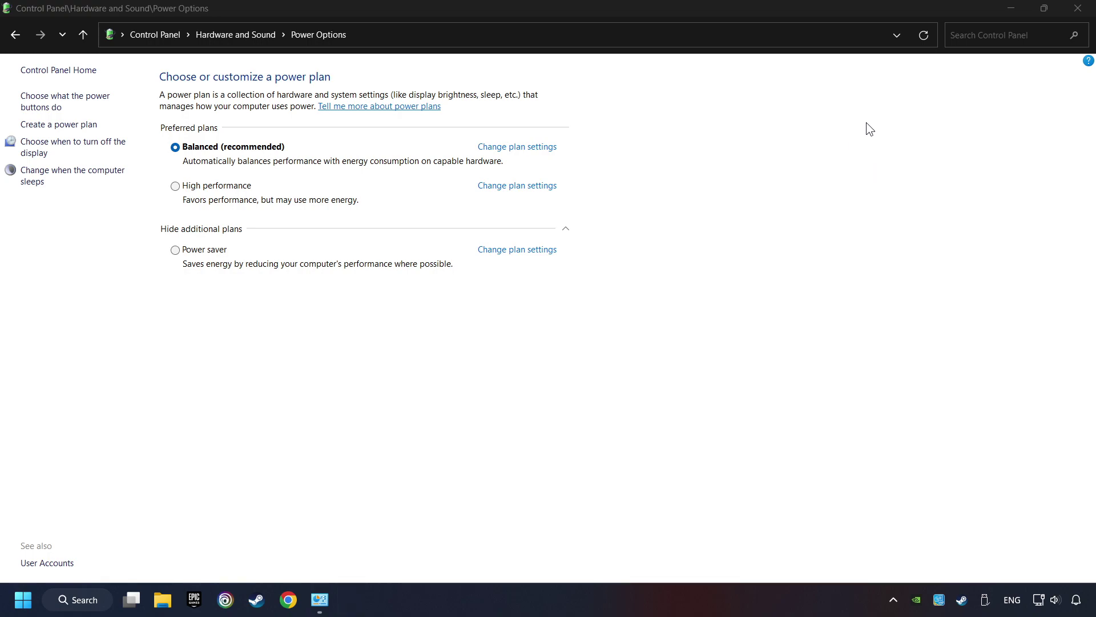
left_click(925, 35)
left_click(211, 231)
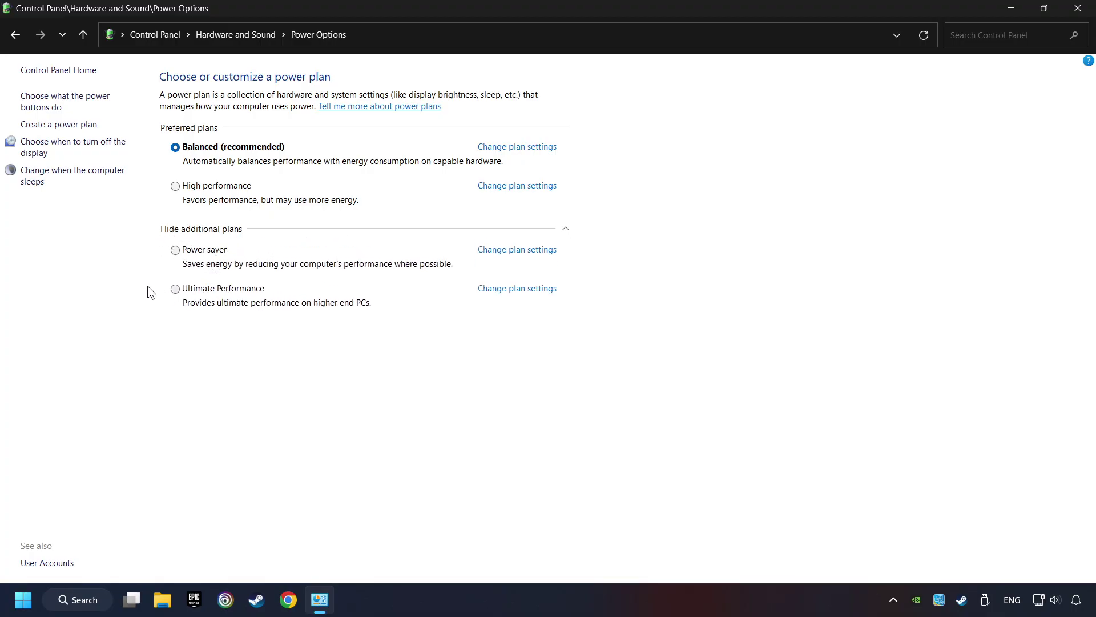
left_click(185, 290)
left_click(1074, 17)
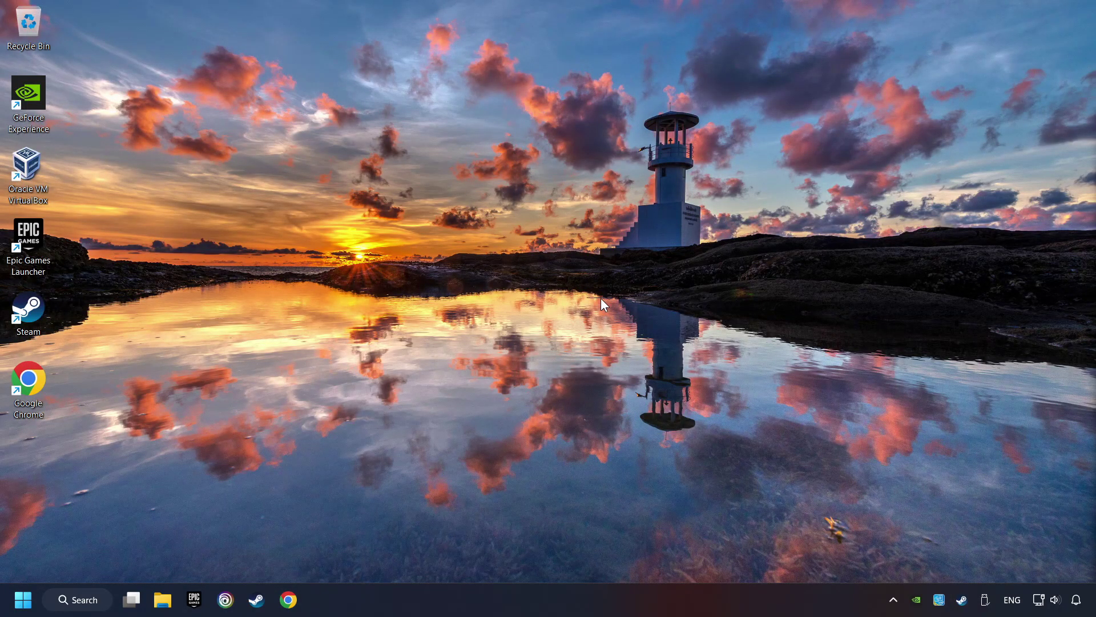
Search 'game mode settings' and switch the Game Mode toggle on
left_click(80, 599)
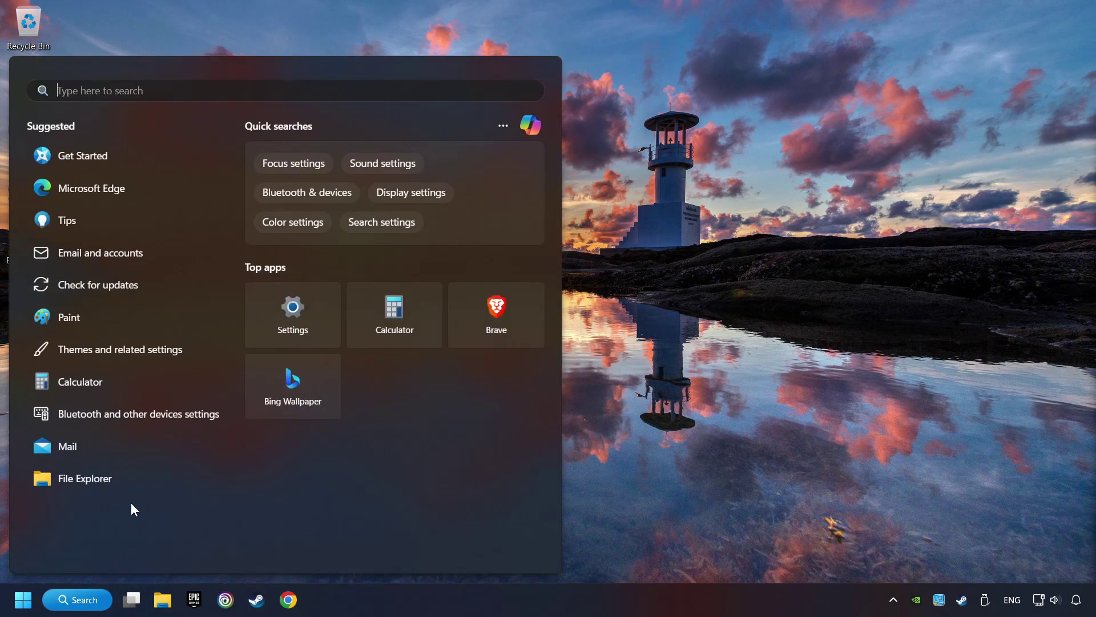
type("game mode settings")
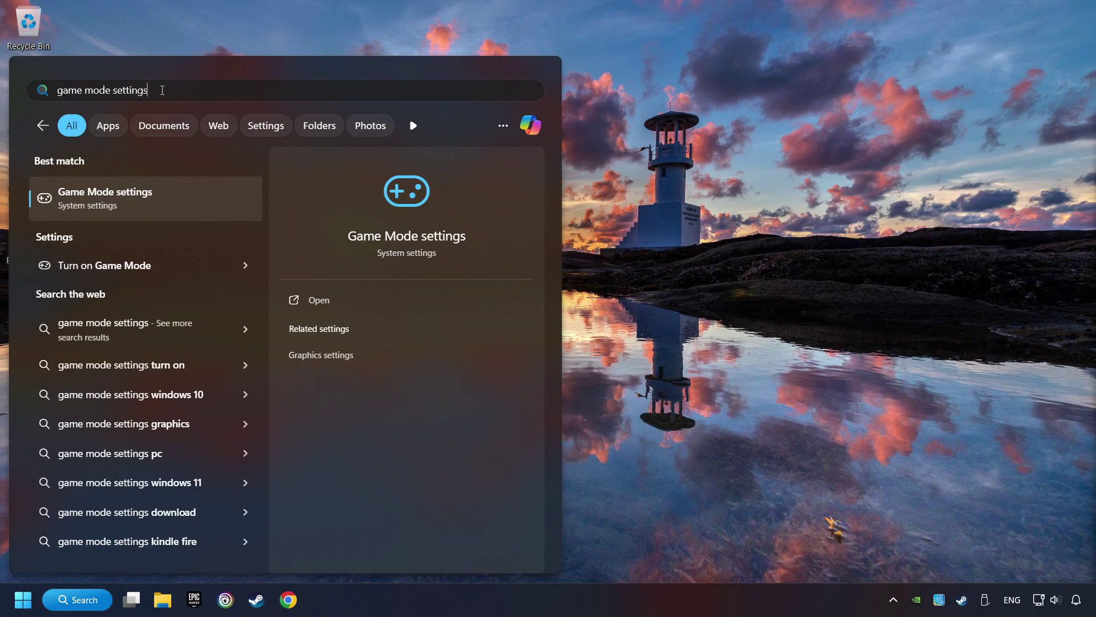
left_click(223, 203)
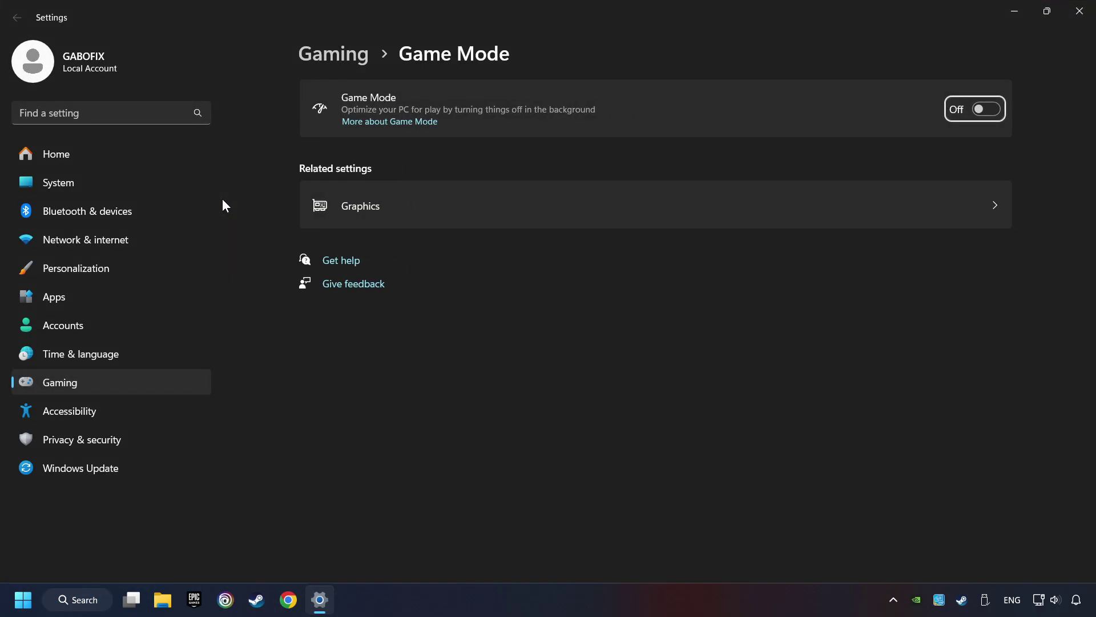
left_click(983, 111)
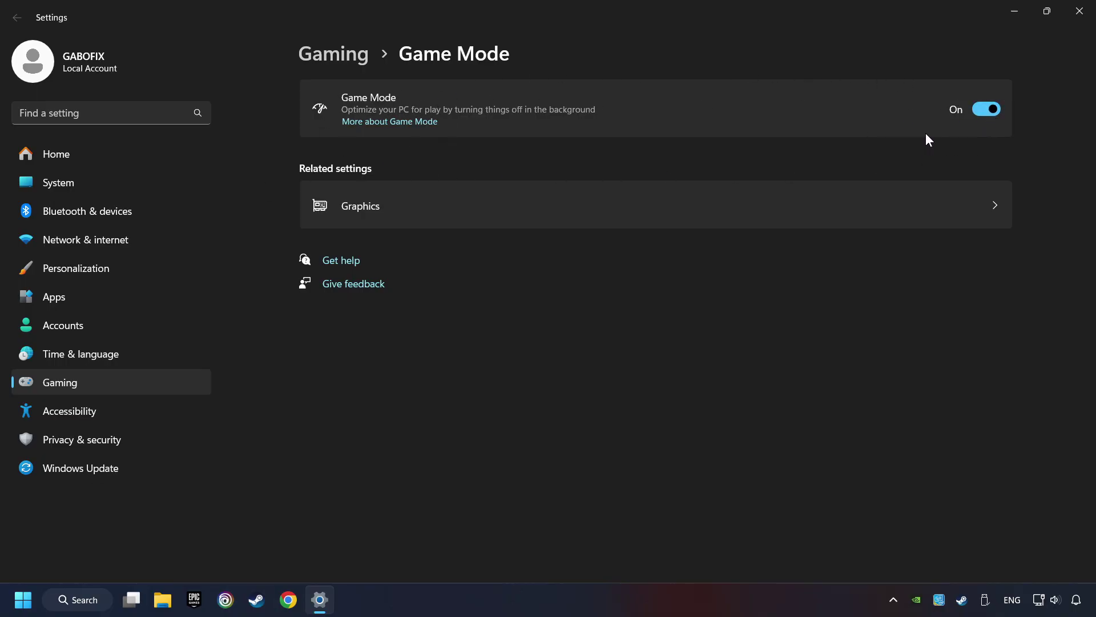
Close the Game Mode page and open Storage settings from Windows Search
left_click(1080, 20)
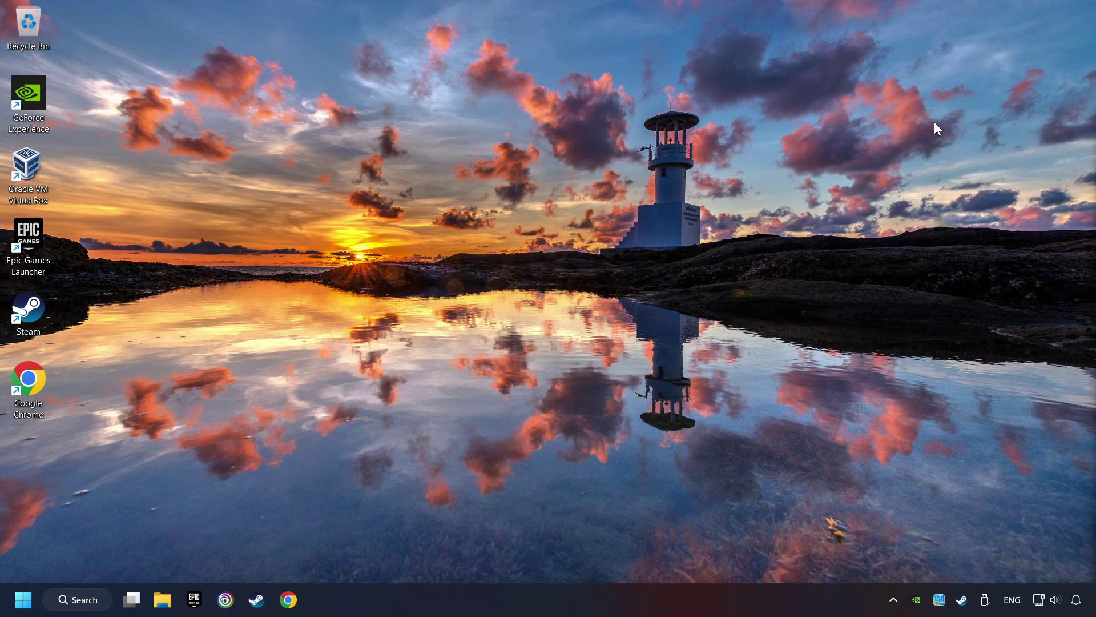
left_click(91, 600)
type("storage")
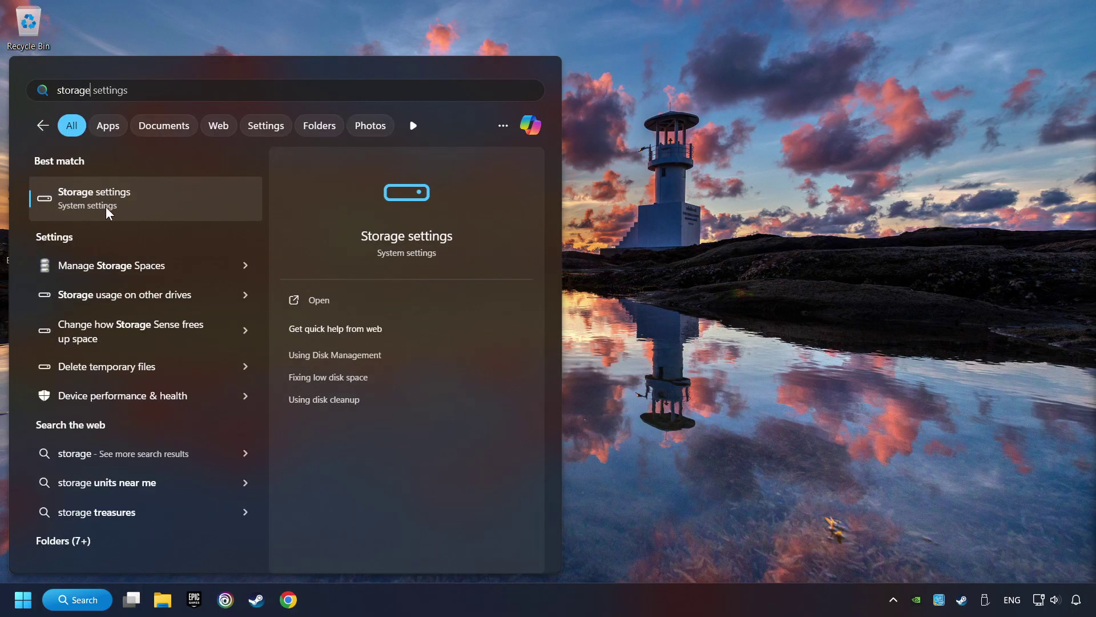
left_click(201, 199)
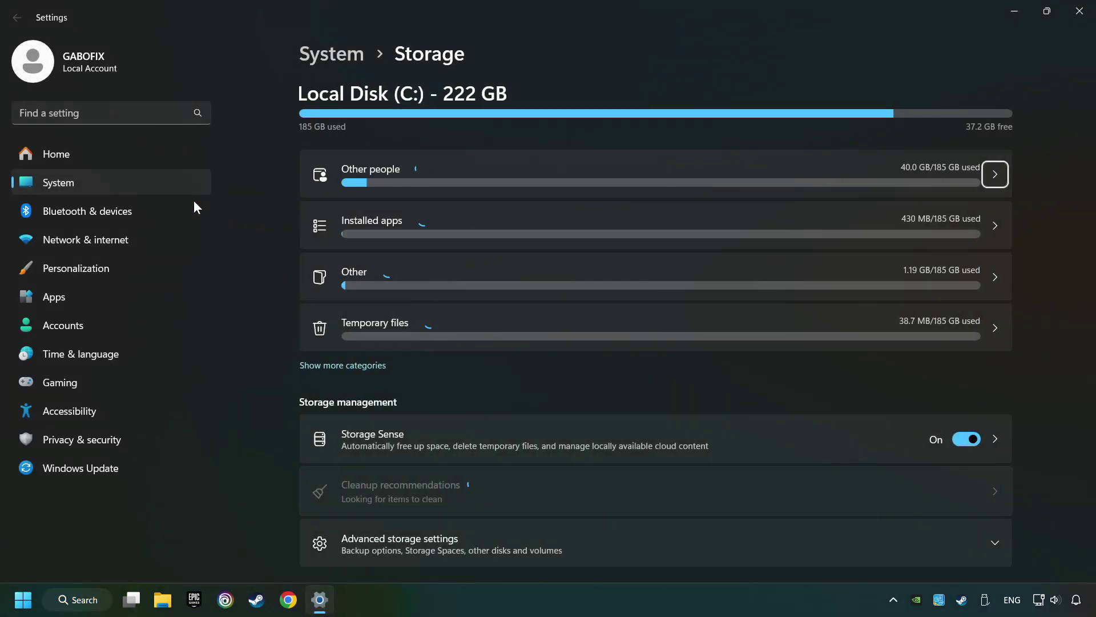
scroll(266, 270, "down", 3)
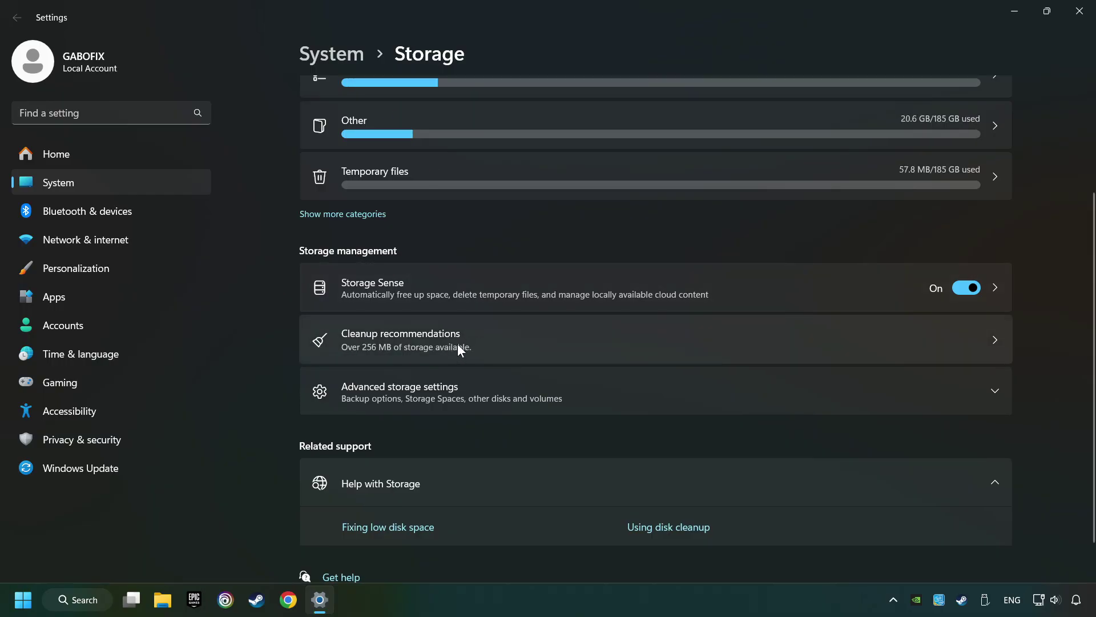
Permanently delete the 115 MB older file from cleanup recommendations, then close Settings
left_click(546, 344)
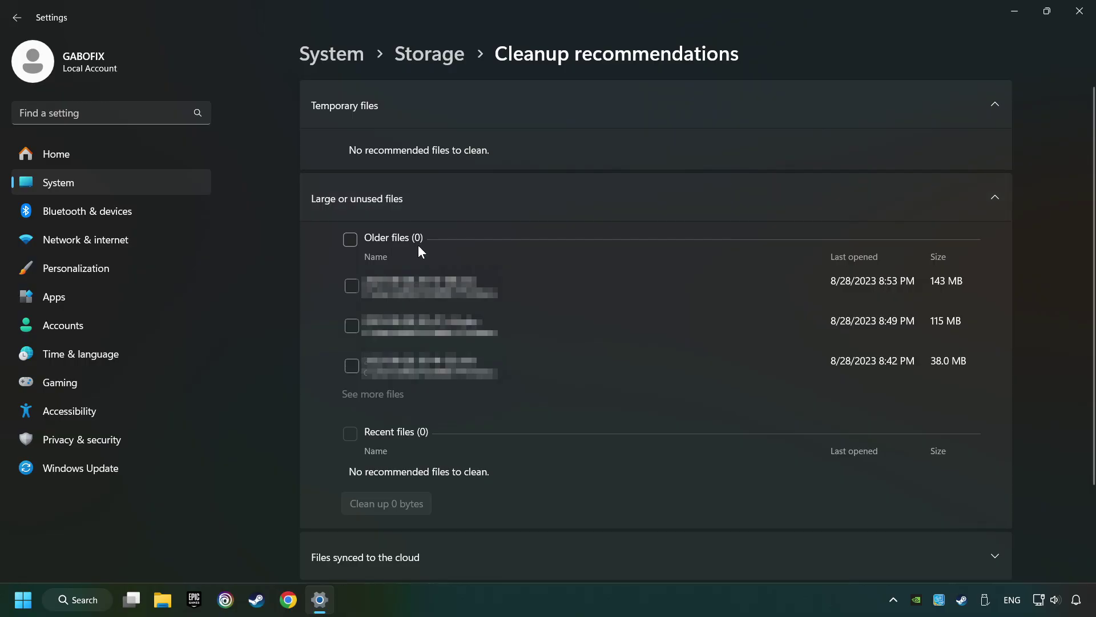
left_click(353, 330)
scroll(367, 398, "down", 2)
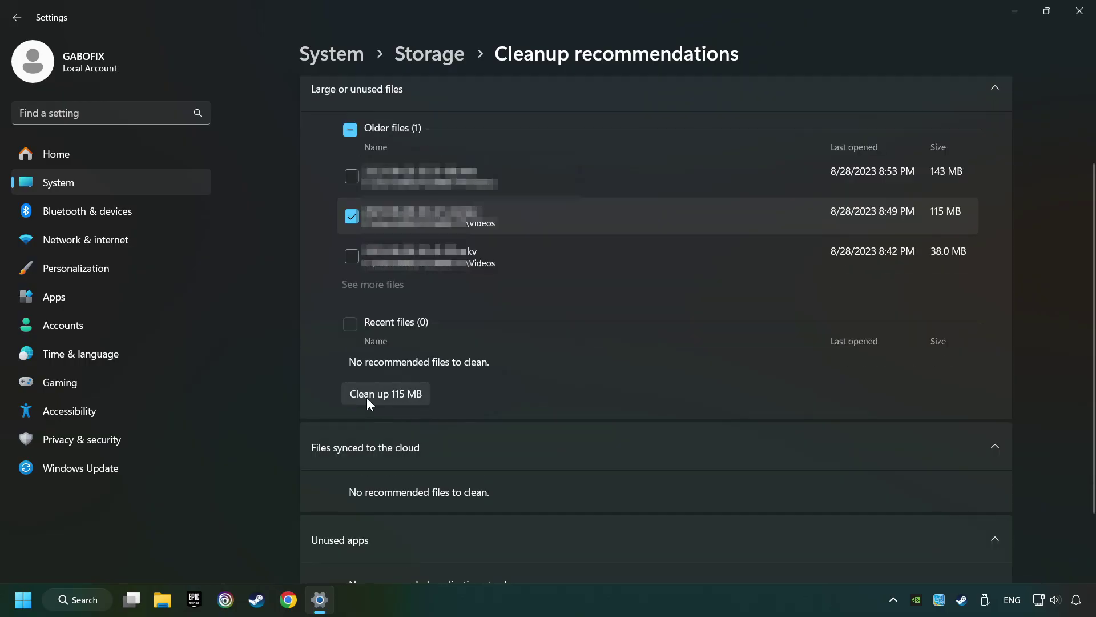
left_click(413, 396)
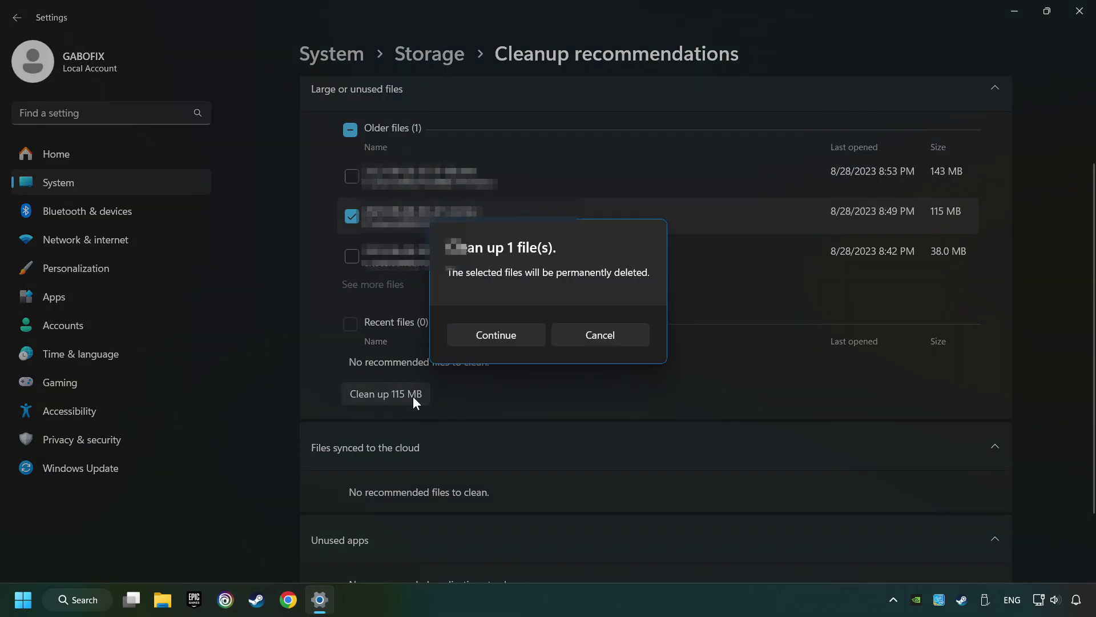
left_click(495, 338)
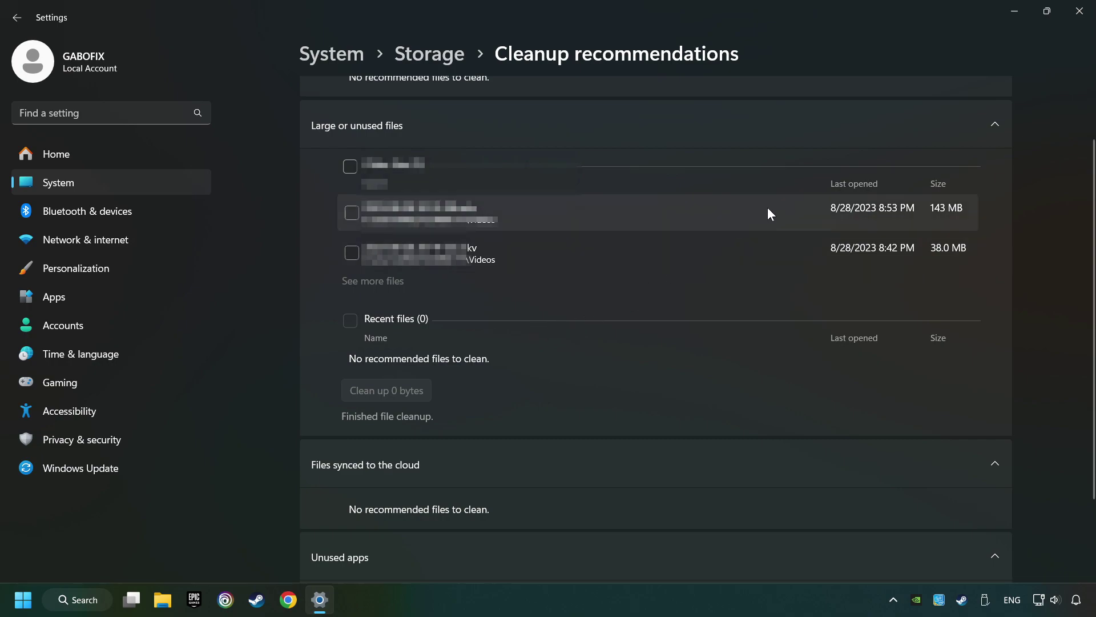
left_click(1081, 14)
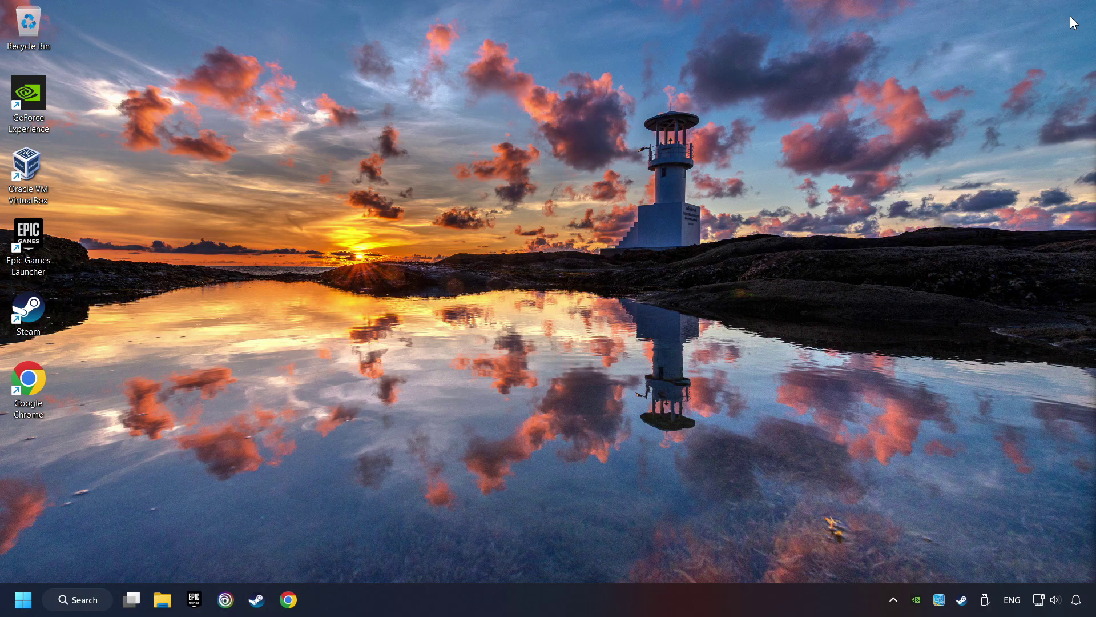
Delete all files in the %temp% folder, skipping the in-use ones
left_click(74, 600)
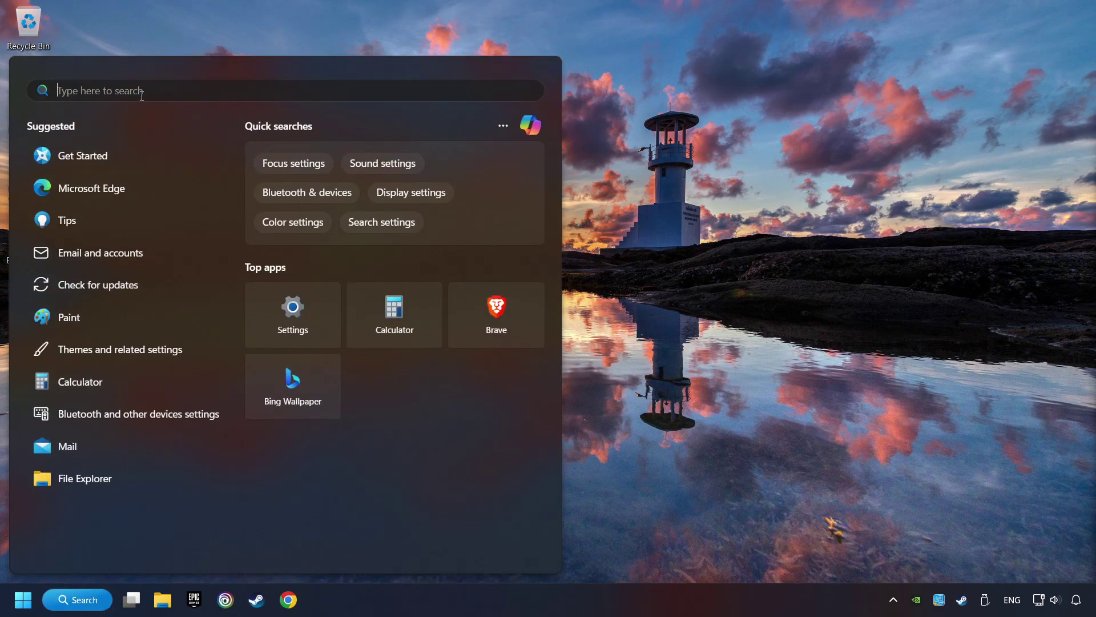
type("%temp%")
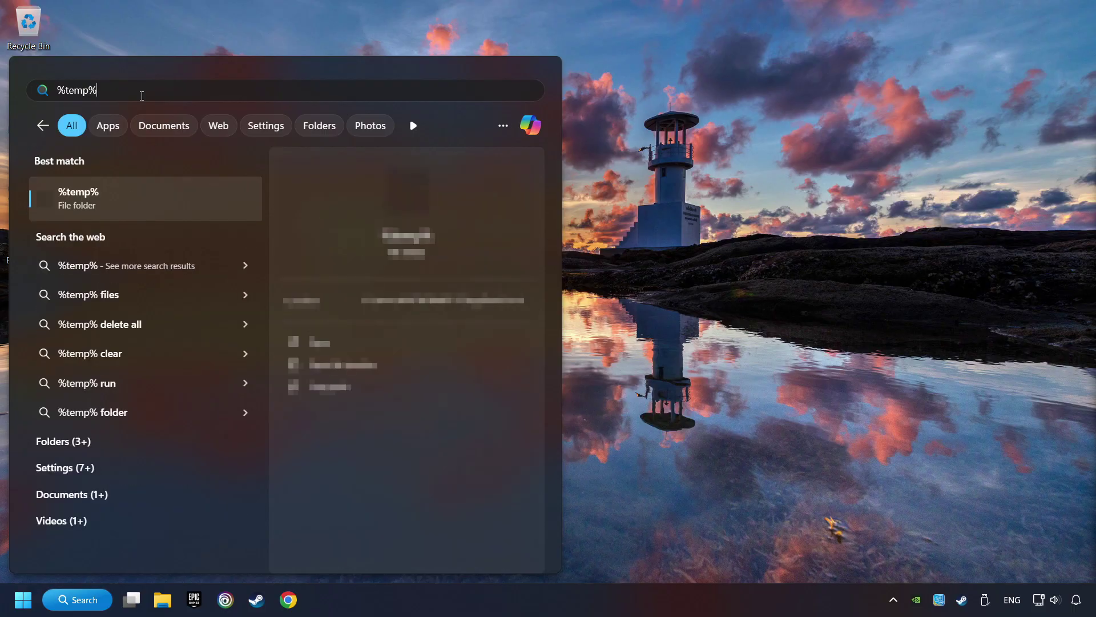
left_click(202, 201)
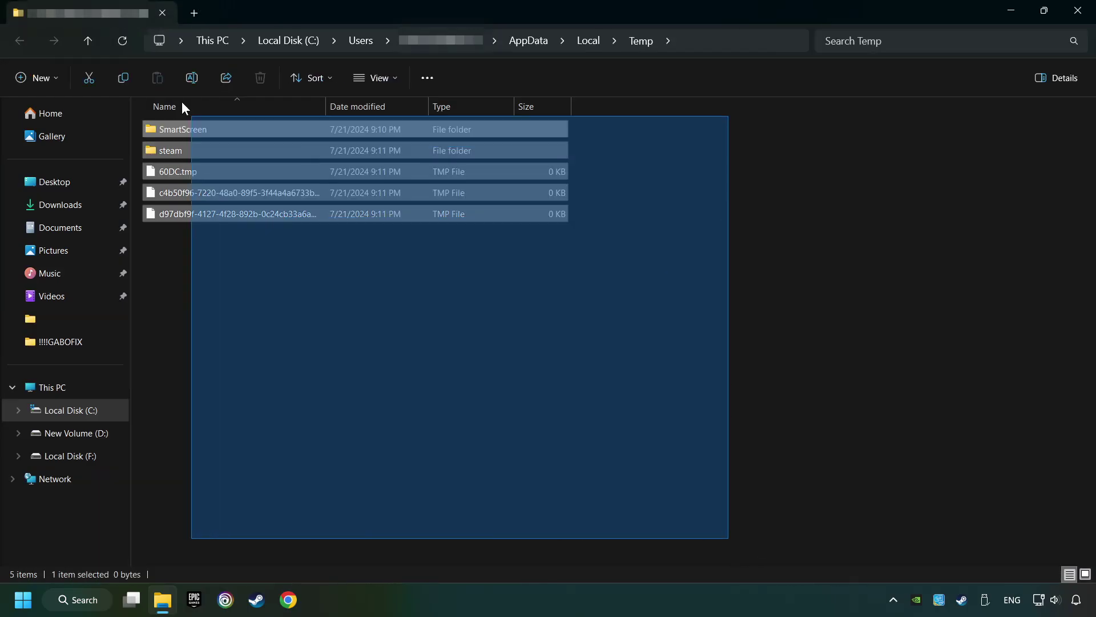
left_click_drag(726, 540, 182, 101)
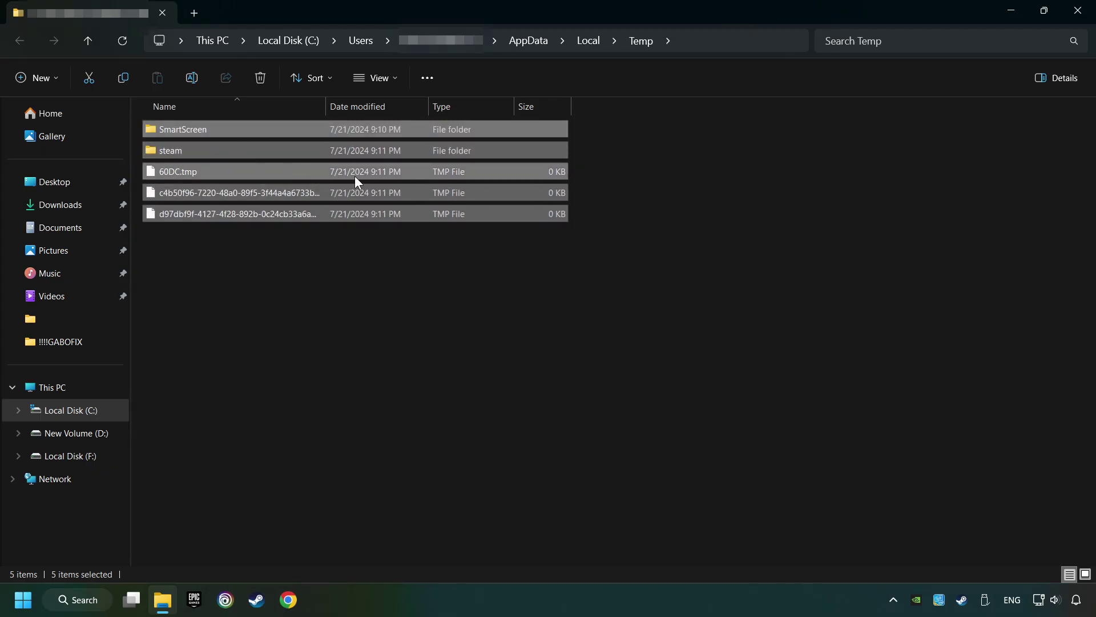
right_click(427, 169)
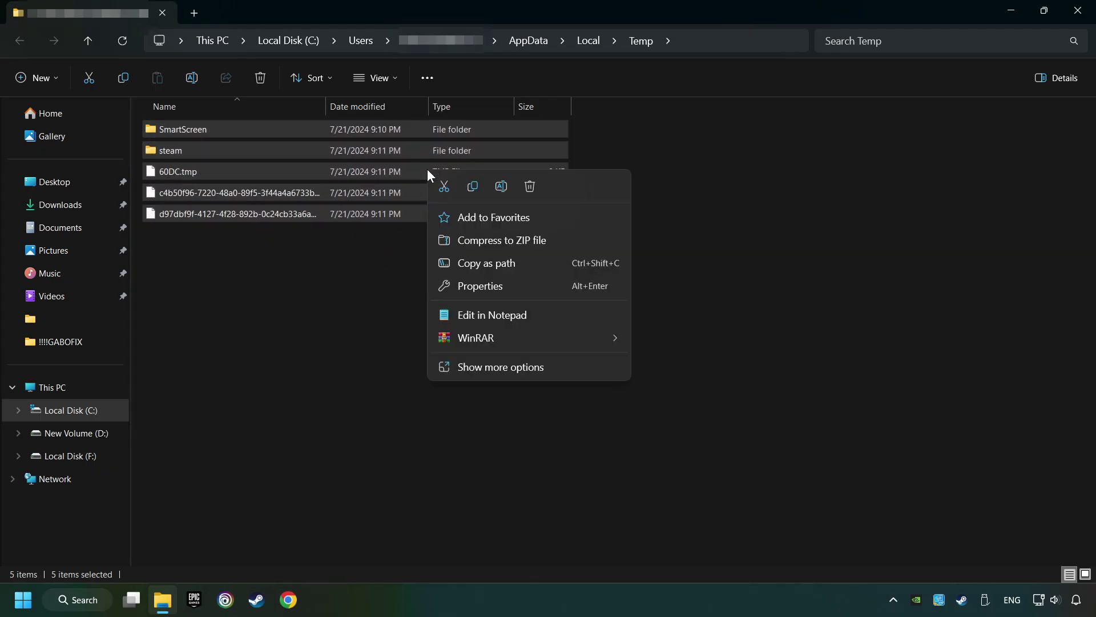
left_click(527, 192)
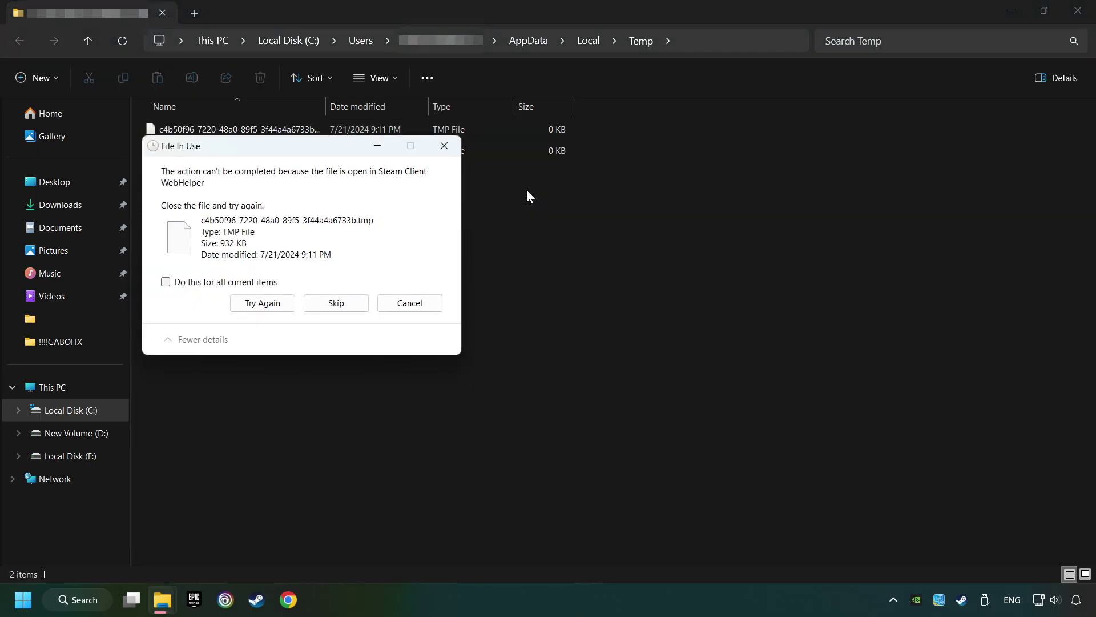
left_click(260, 282)
left_click(337, 302)
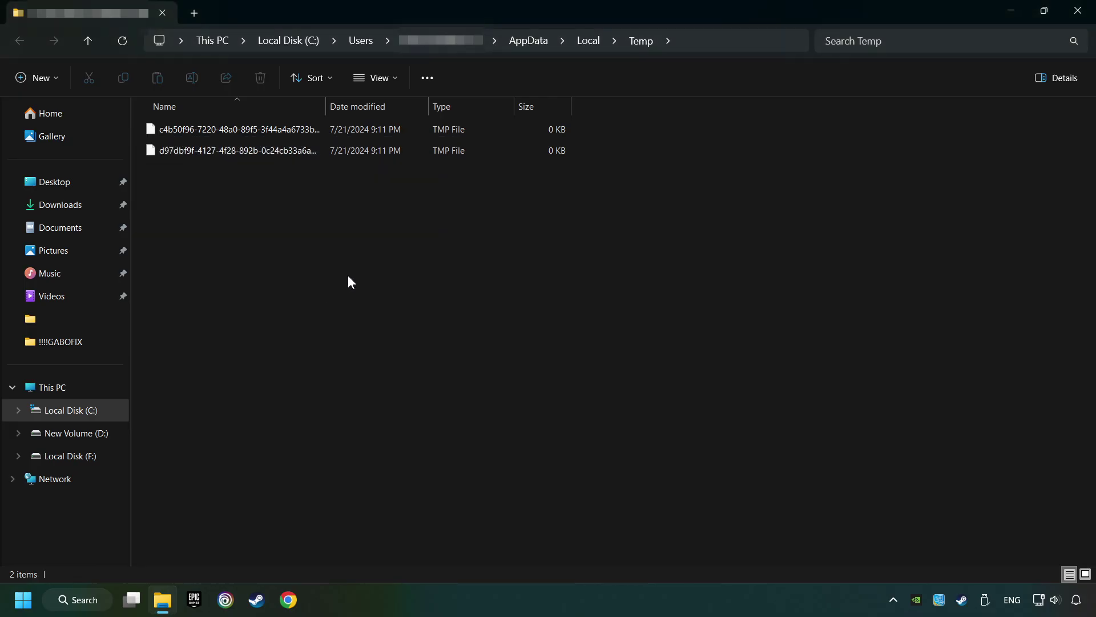
left_click(1075, 13)
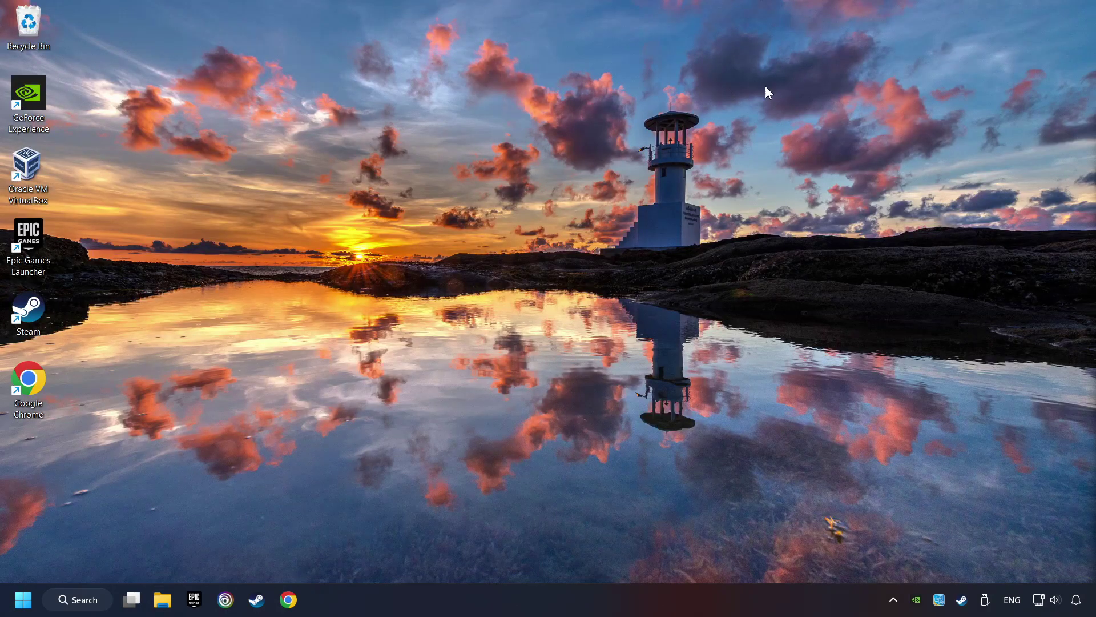
Empty the Recycle Bin from its desktop context menu
right_click(39, 33)
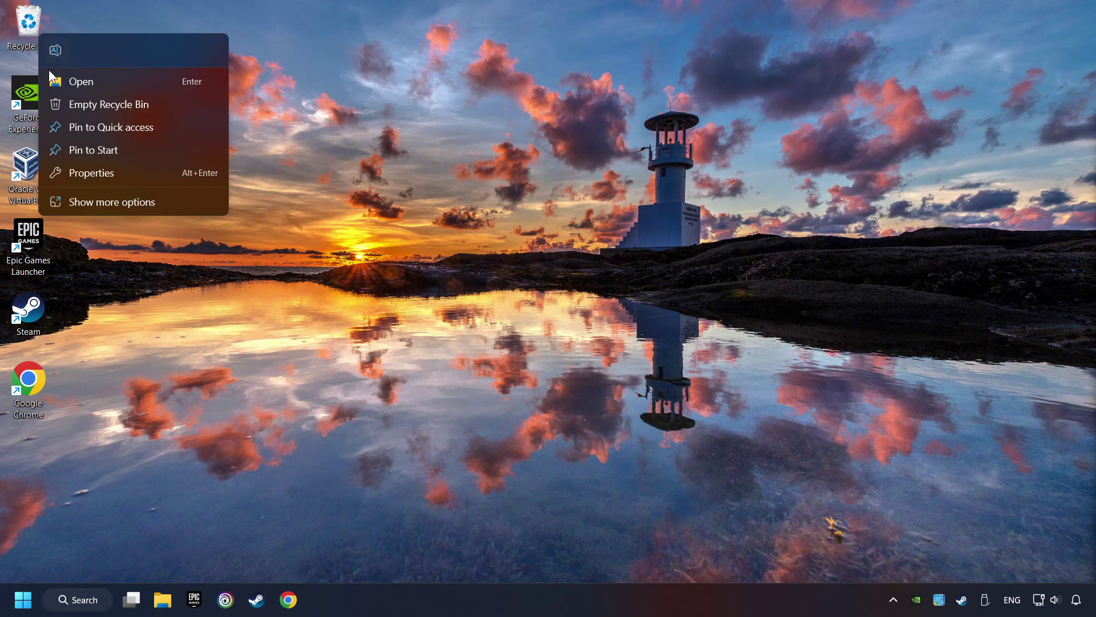
left_click(61, 101)
left_click(599, 348)
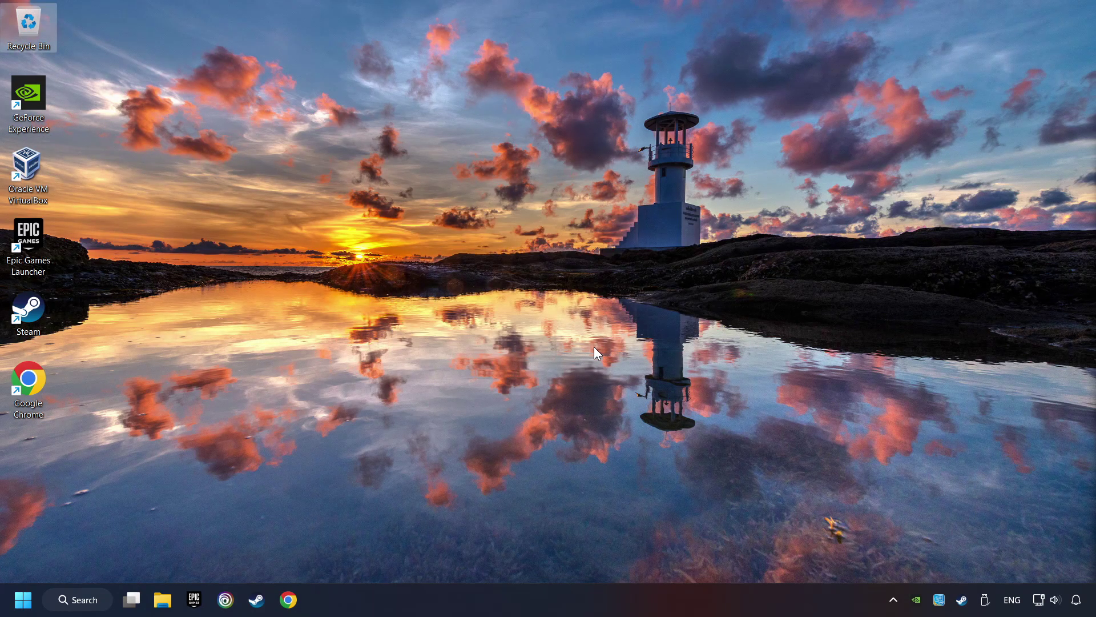
Open Device Manager and expand Display adapters
left_click(85, 599)
type("device manager")
left_click(205, 199)
left_click_drag(240, 43, 435, 110)
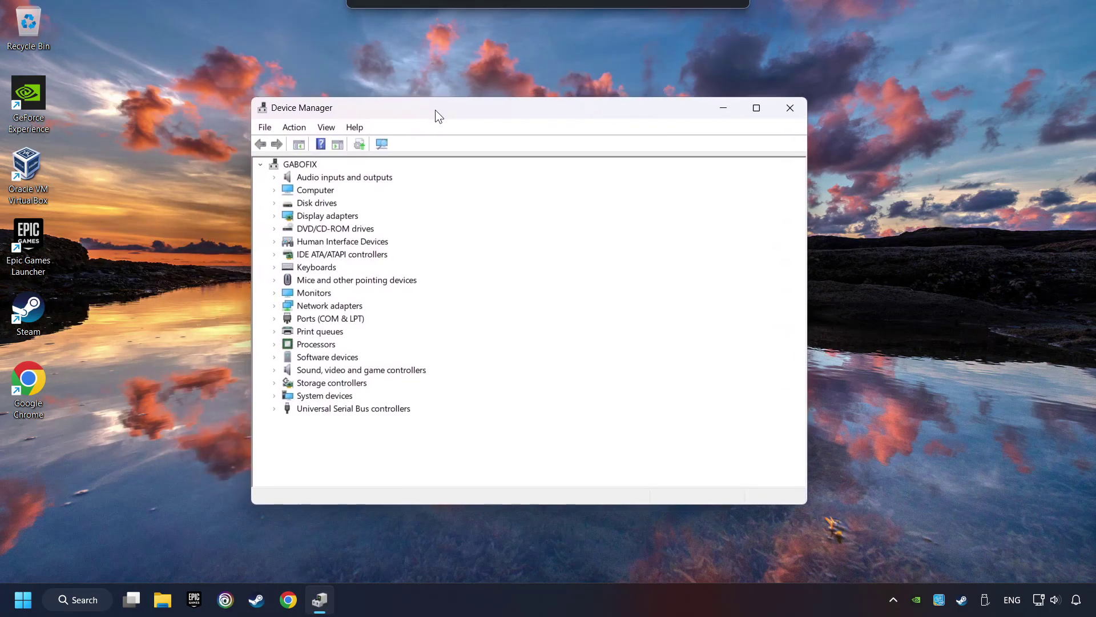
left_click(328, 216)
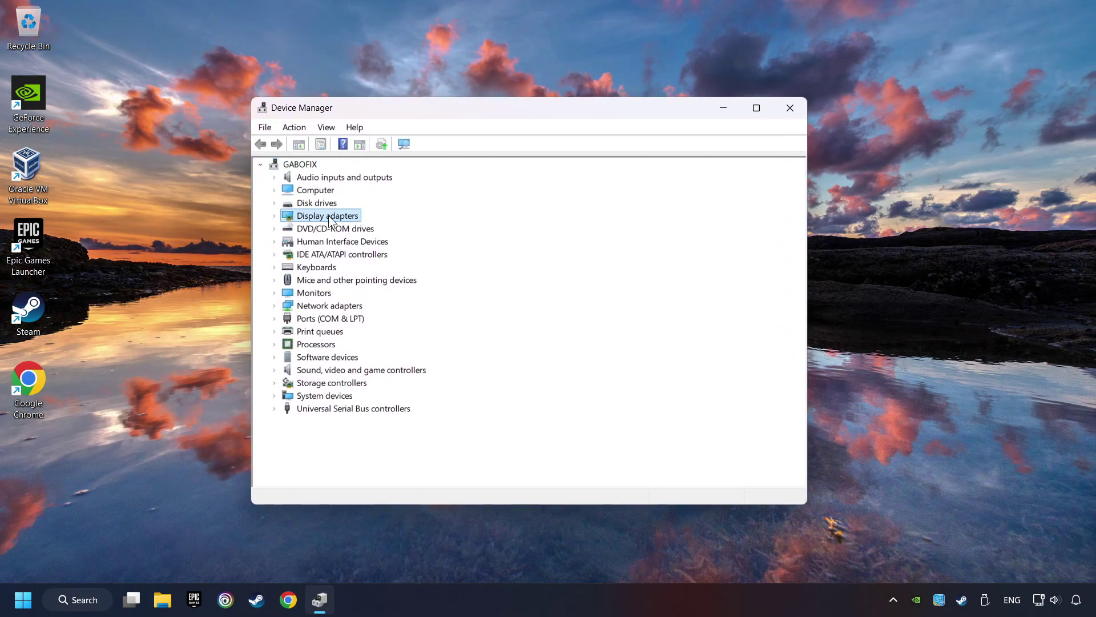
left_click(274, 216)
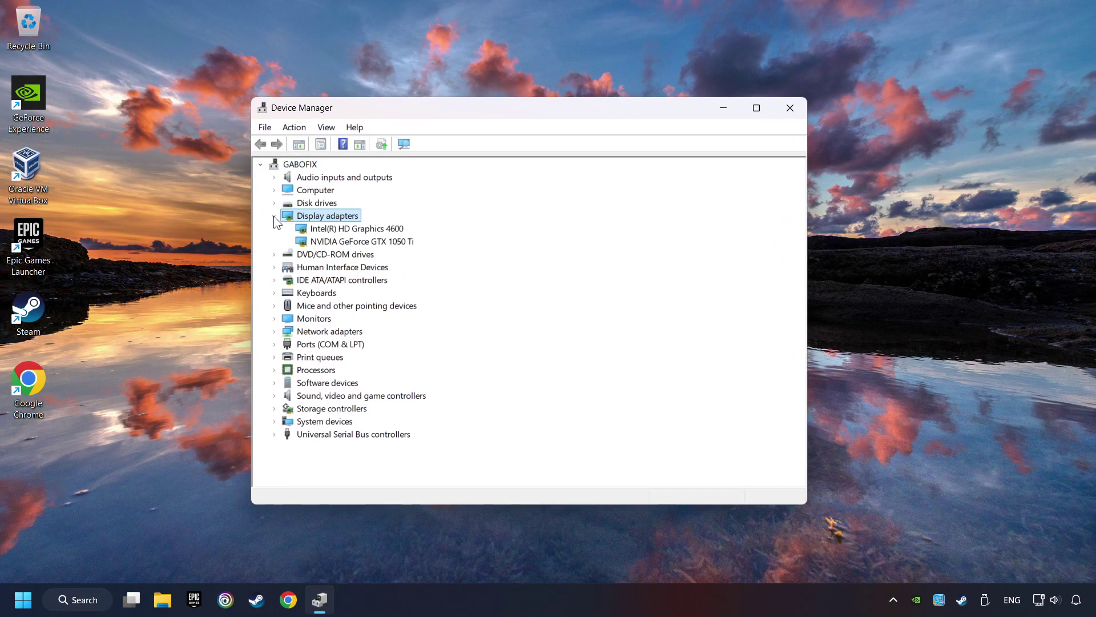
Search automatically for a newer NVIDIA GeForce GTX 1050 Ti driver, then close Device Manager
left_click(332, 244)
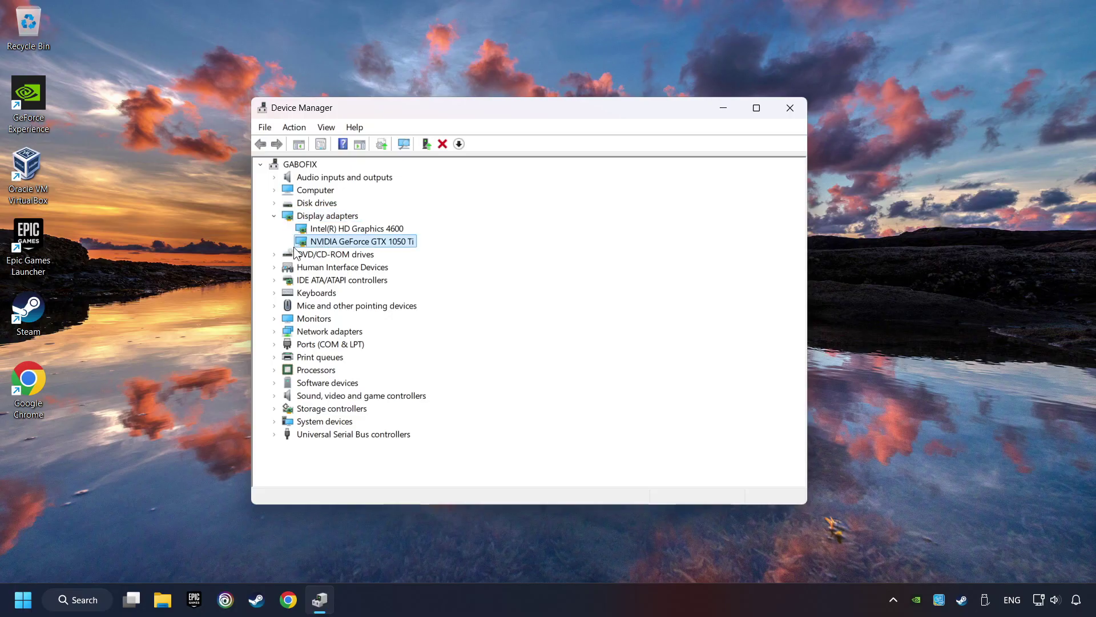
right_click(350, 242)
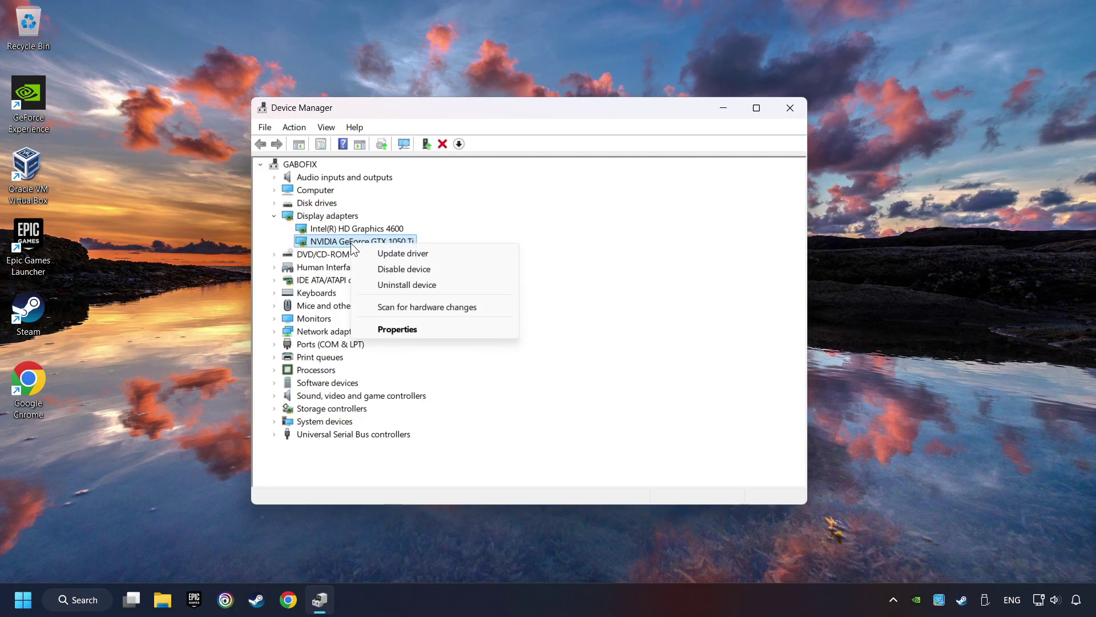
left_click(438, 254)
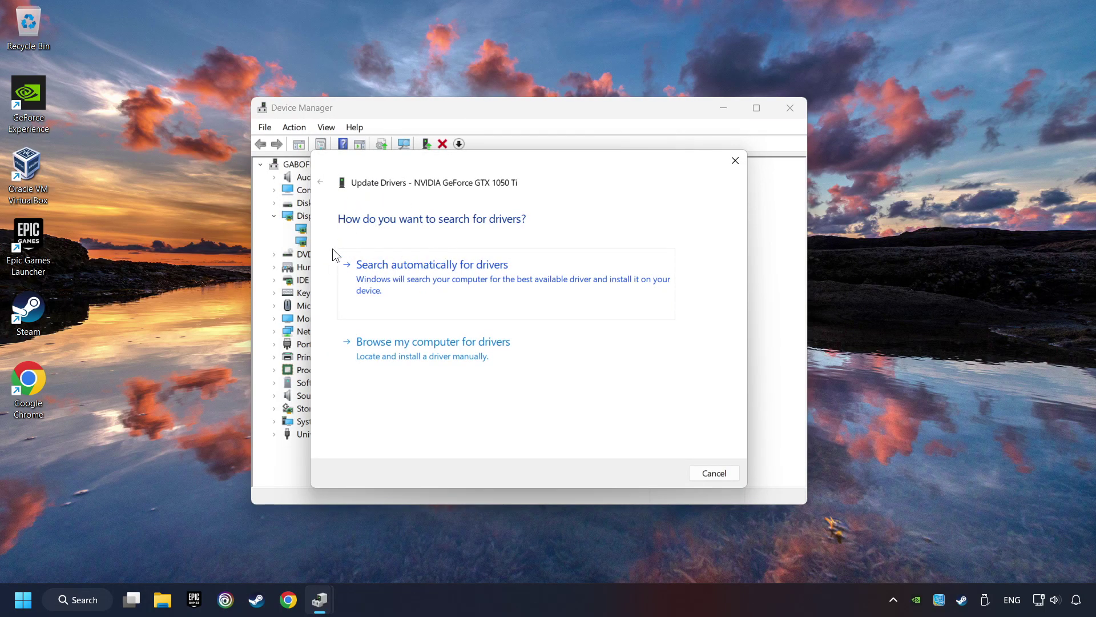
left_click(457, 269)
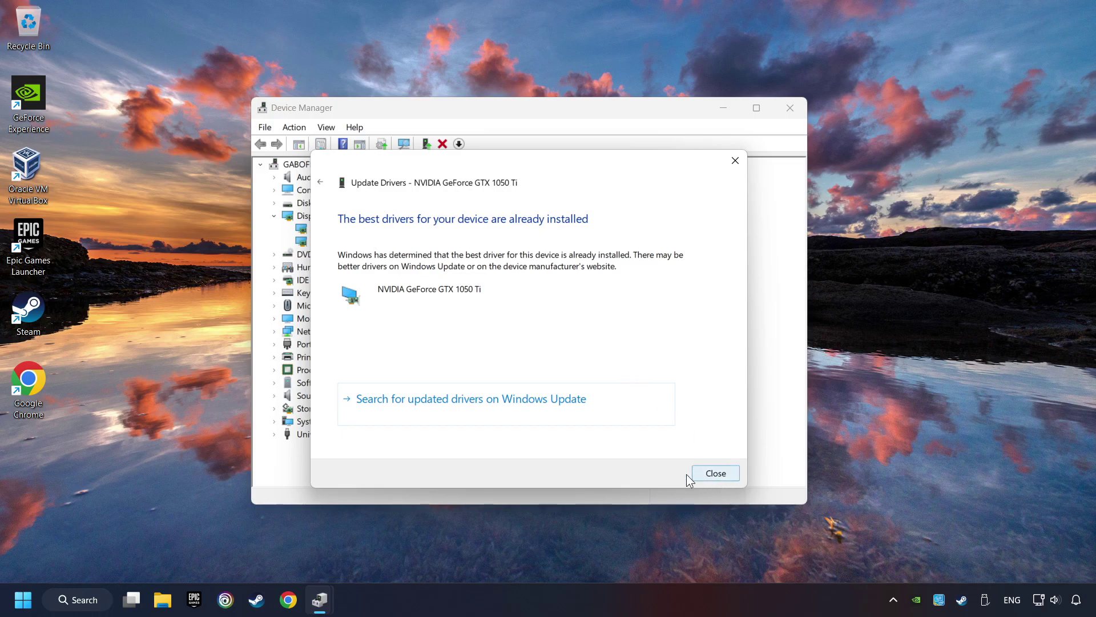
left_click(716, 473)
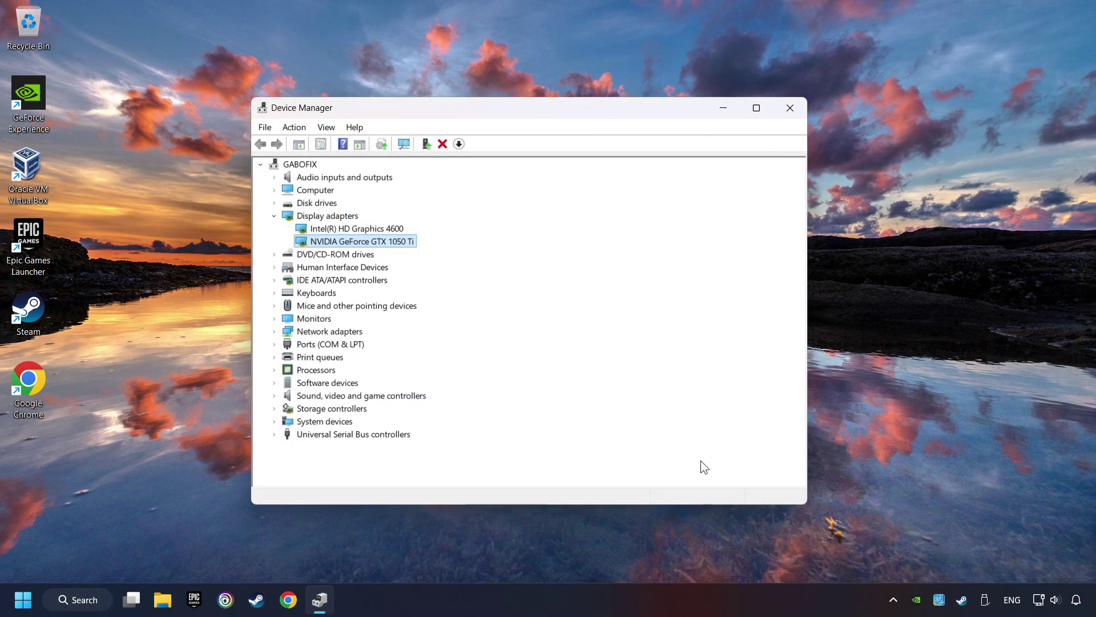
left_click(792, 113)
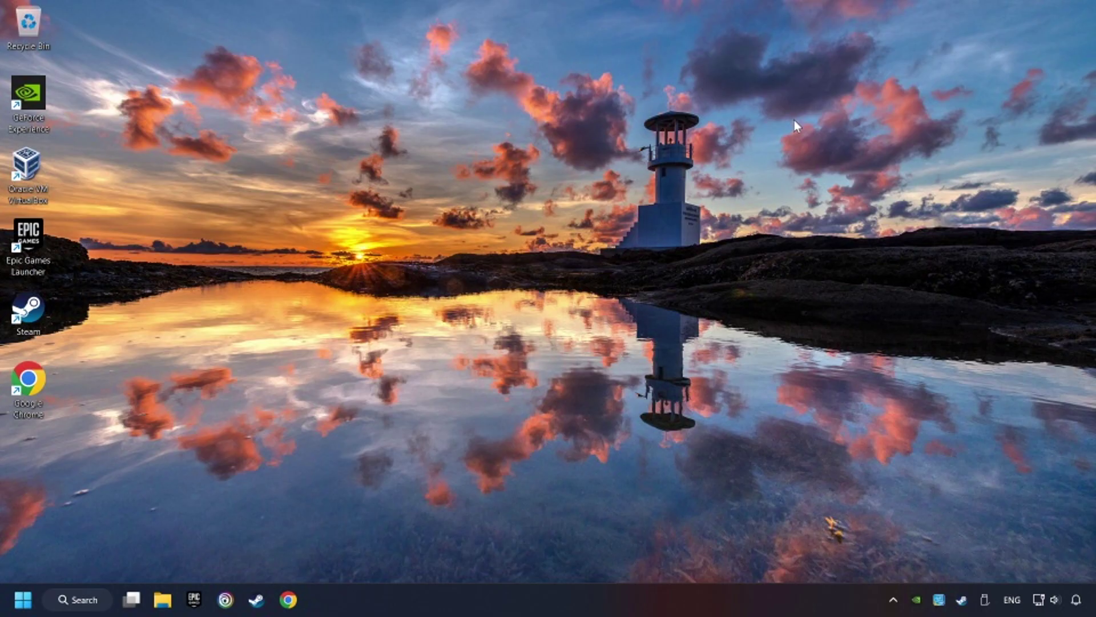
In Chrome, search 'nvidia geforce driver download' and open the Official GeForce Drivers page
left_click(289, 599)
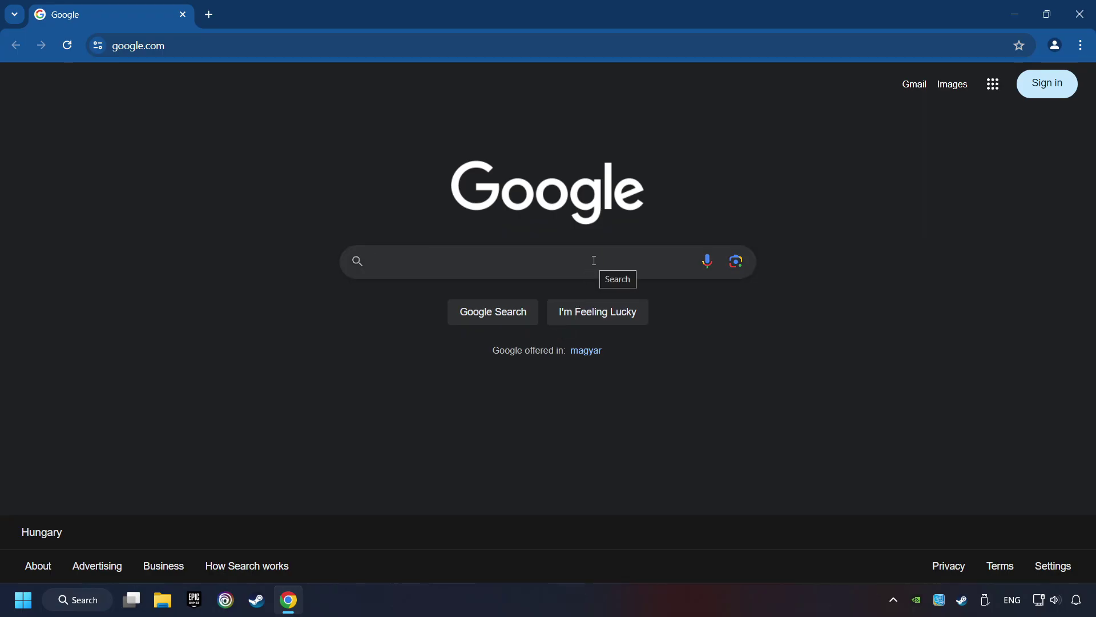
left_click(594, 260)
type("n")
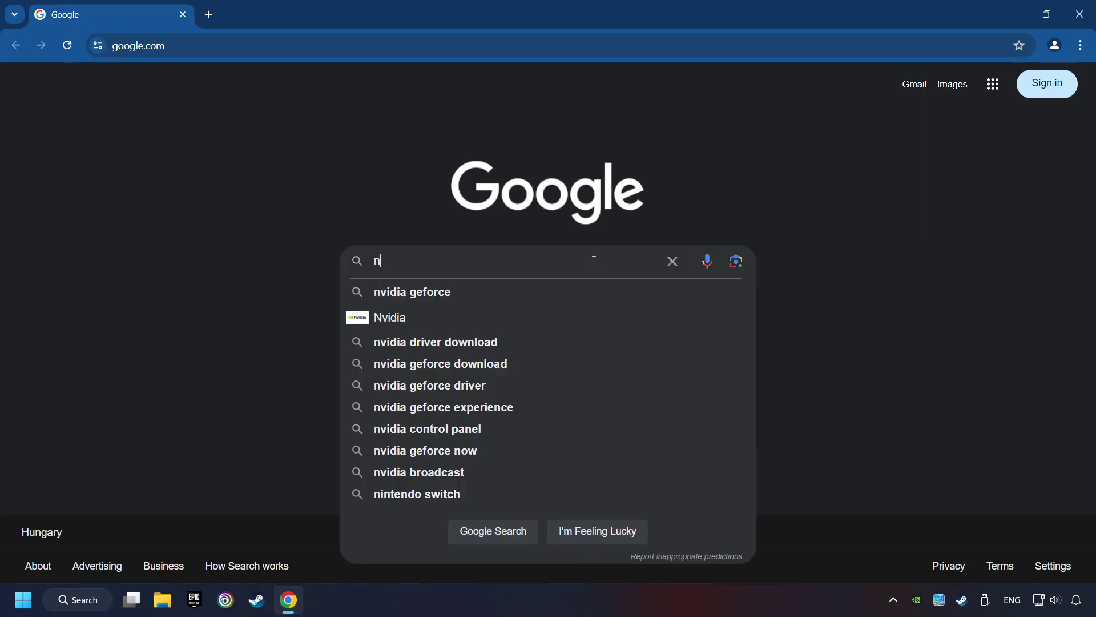
type("vidia geforce dr")
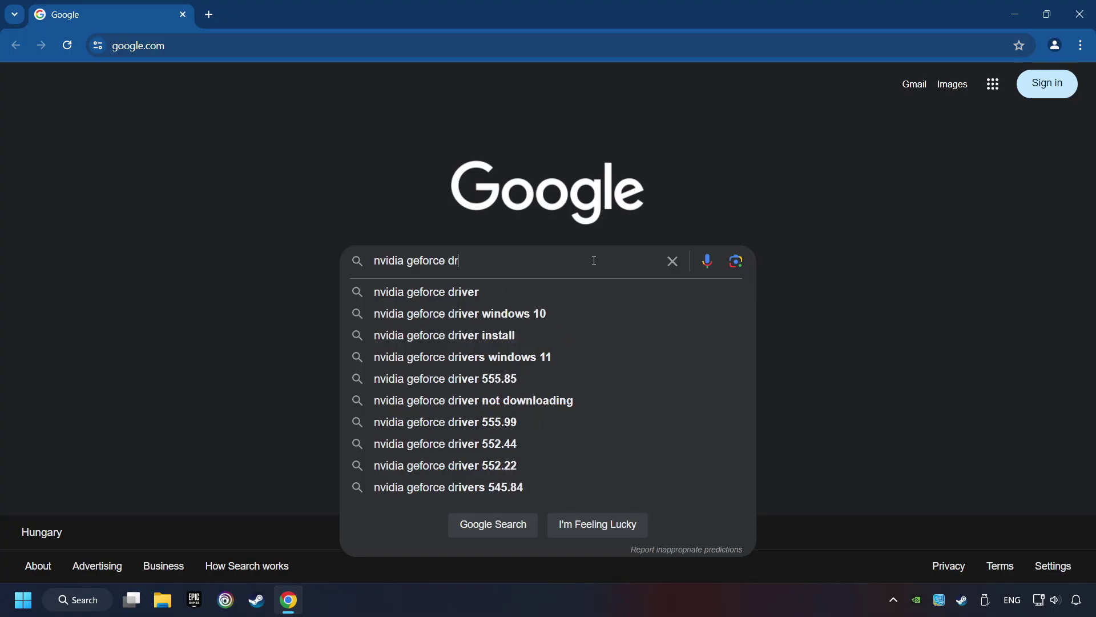
type("iver download")
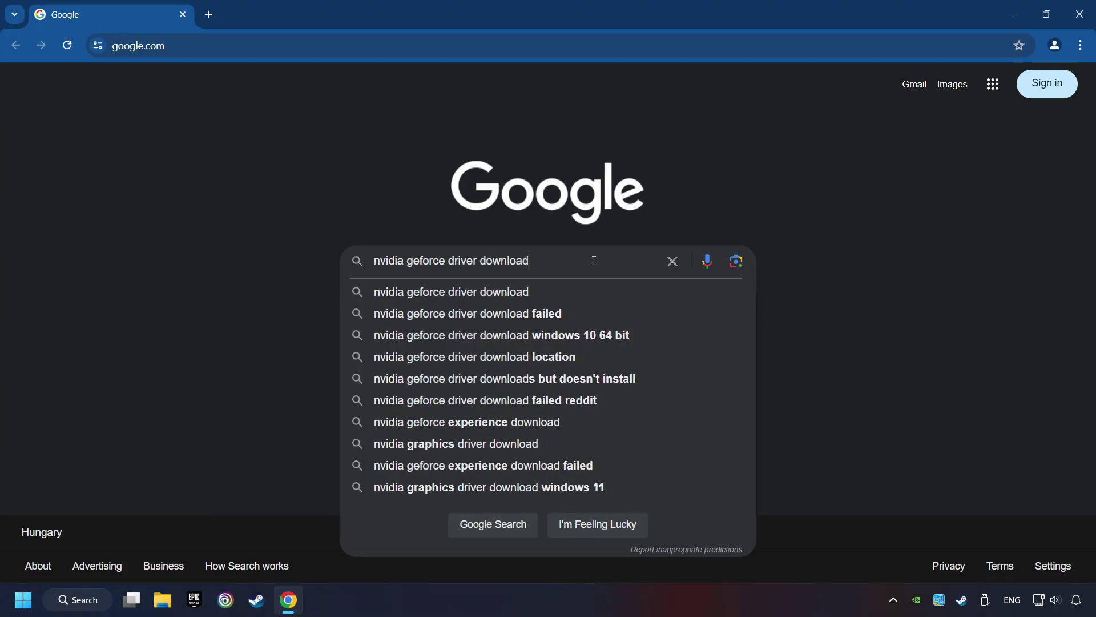
key("Return")
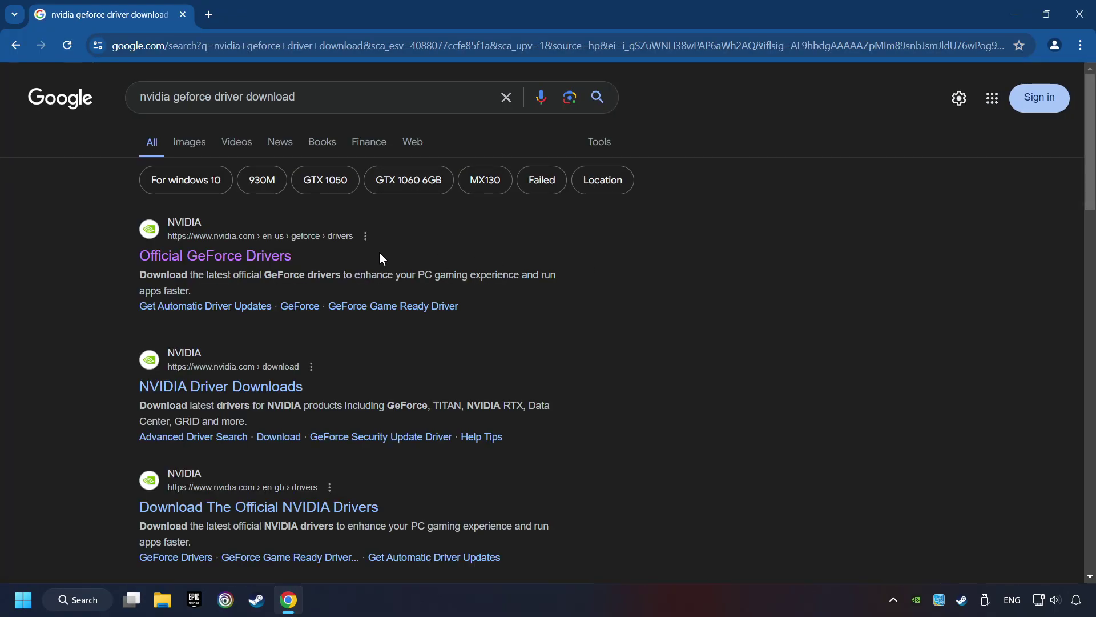
left_click(229, 255)
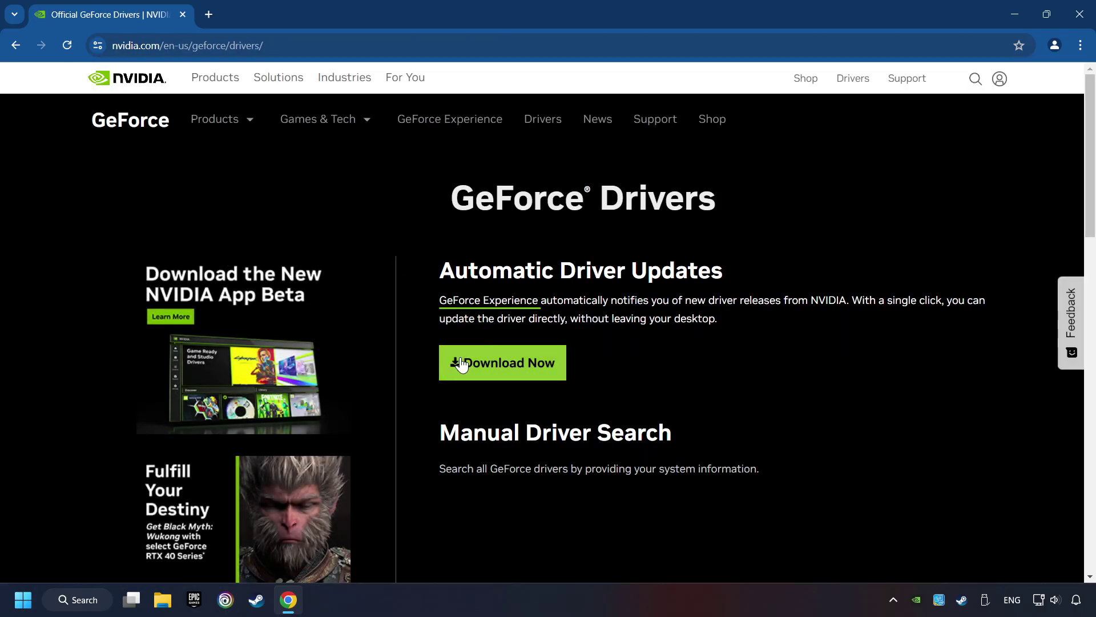
Download and run the GeForce Experience installer, then close Chrome
left_click(513, 370)
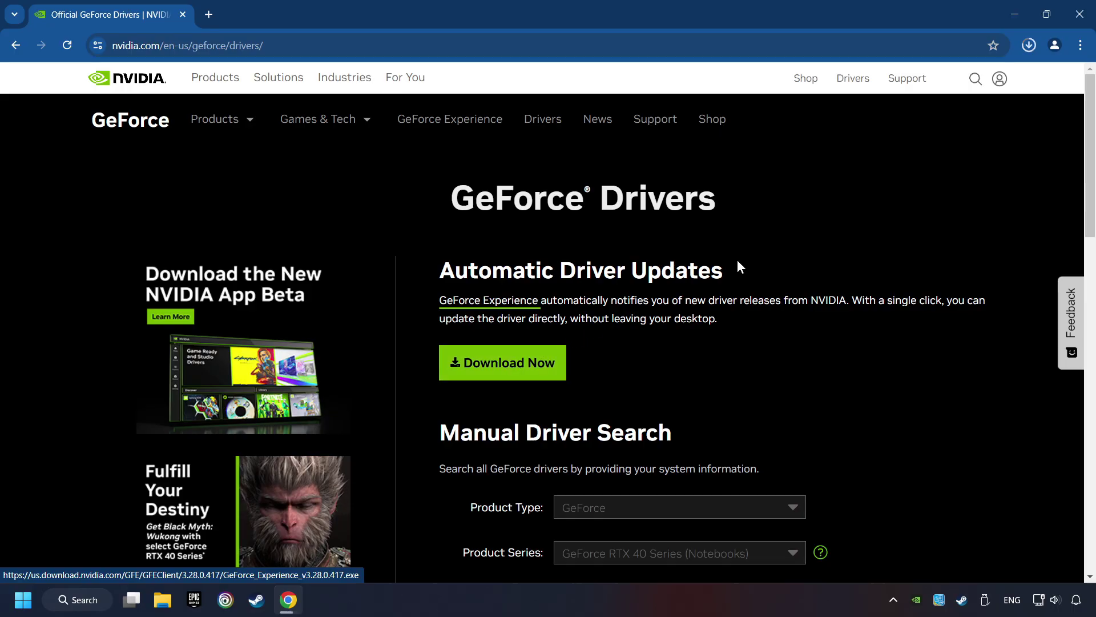
left_click(1029, 46)
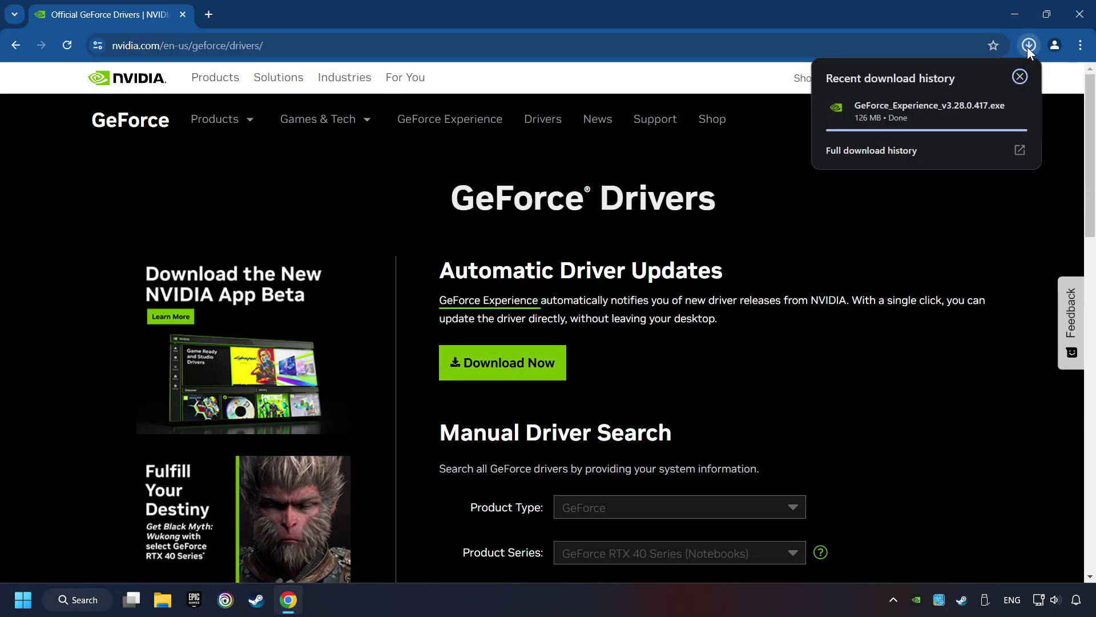
left_click(926, 111)
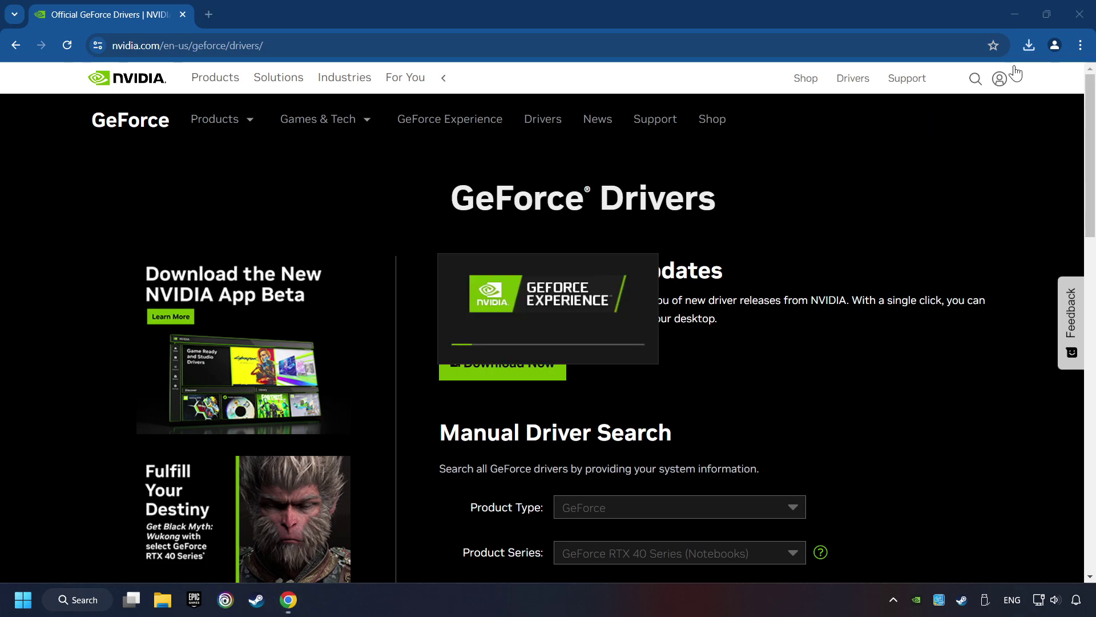
left_click(1079, 14)
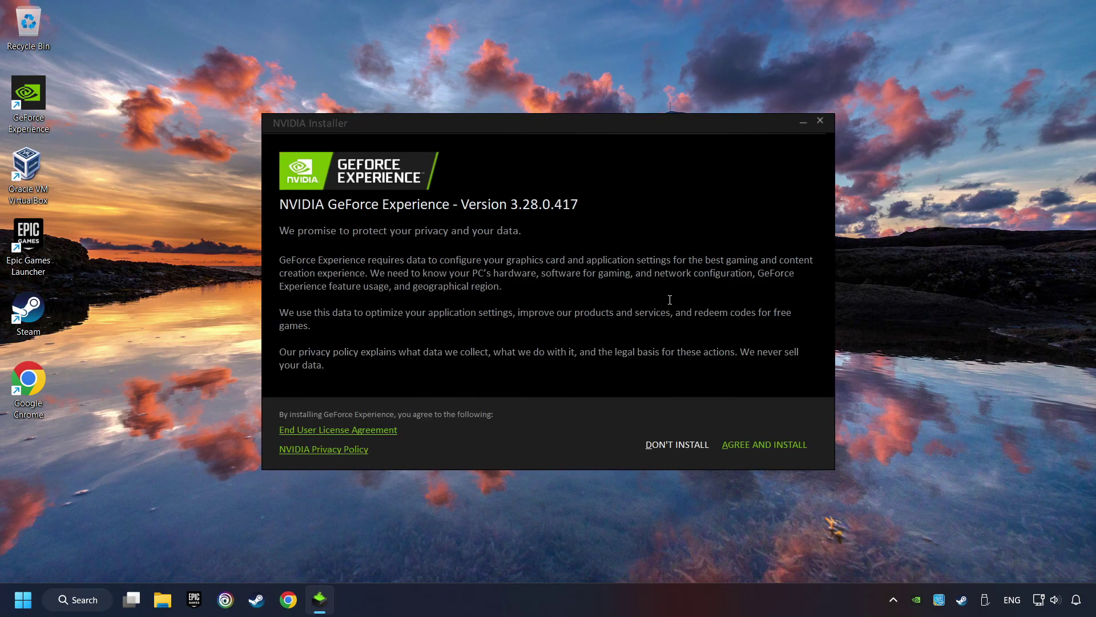
Install GeForce Experience, confirm Game Ready Driver 556.12 is the latest, and close it
left_click(779, 445)
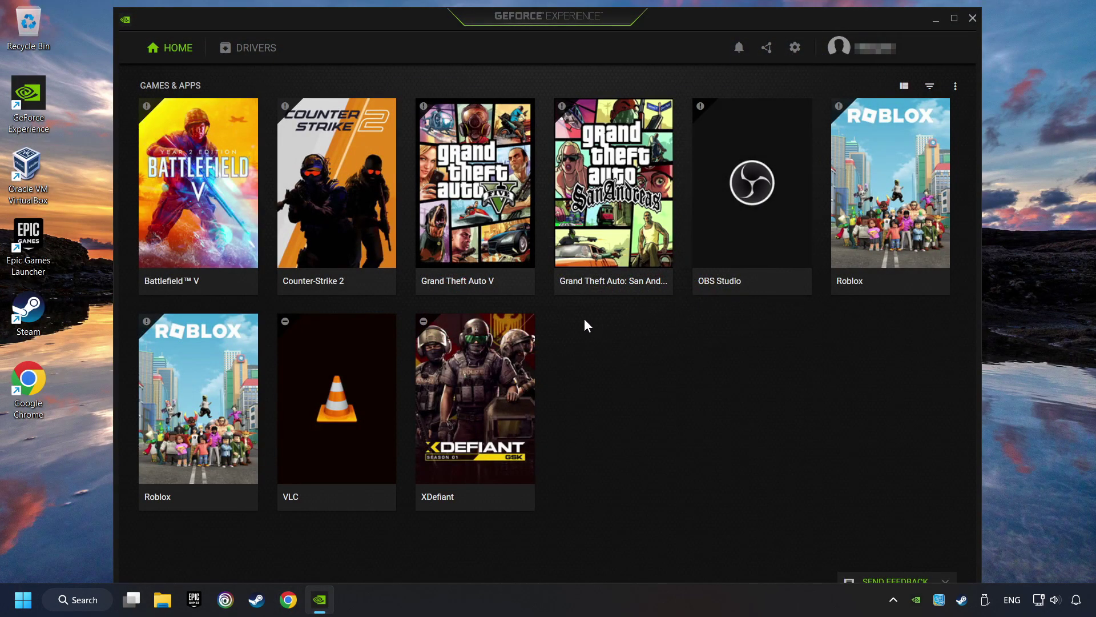
left_click(256, 55)
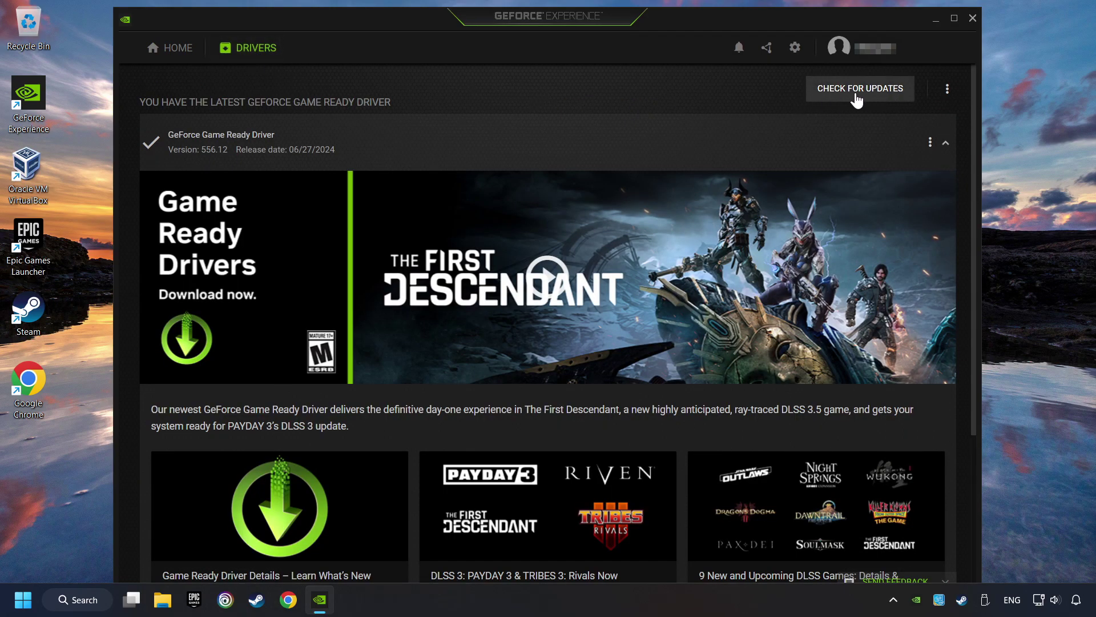
left_click(874, 95)
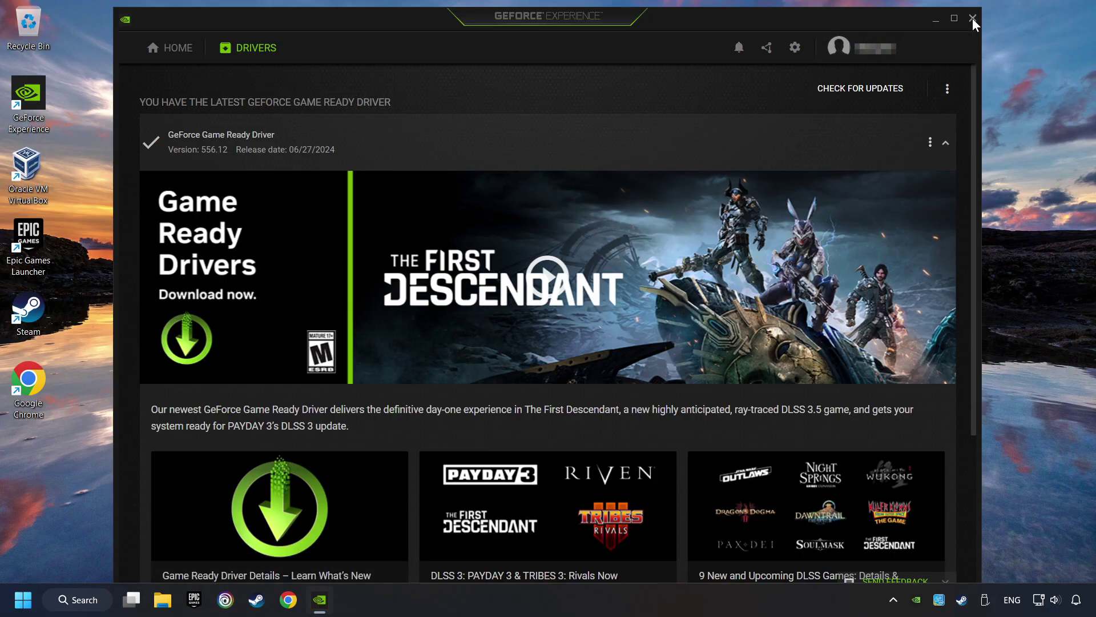
left_click(971, 19)
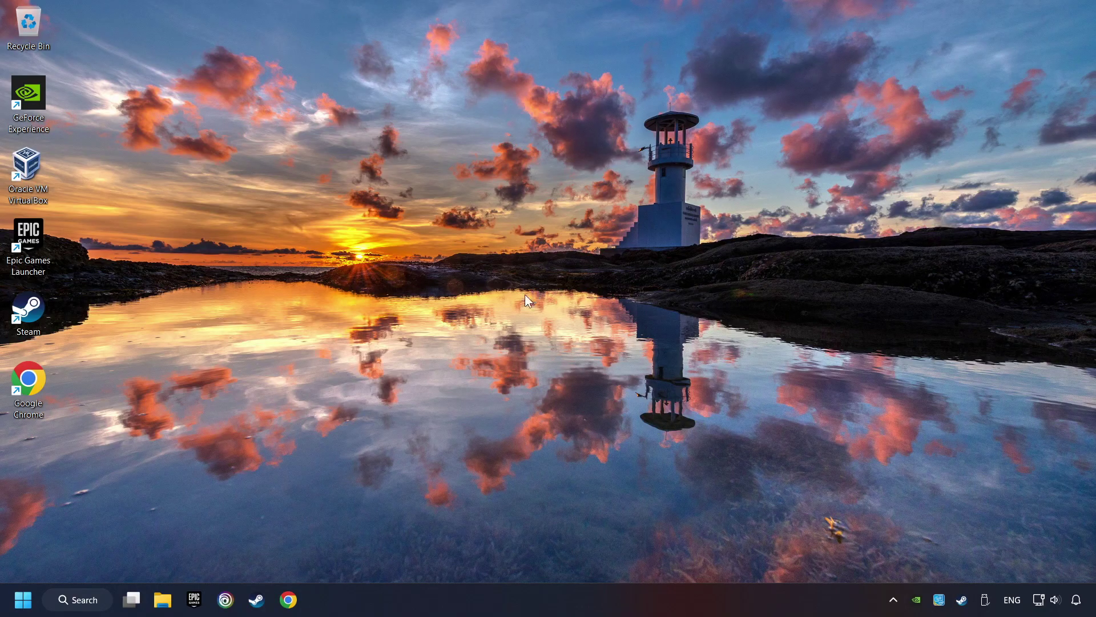
Search for 'graphics settings' and open Graphics, closing the program file picker without adding anything
left_click(75, 599)
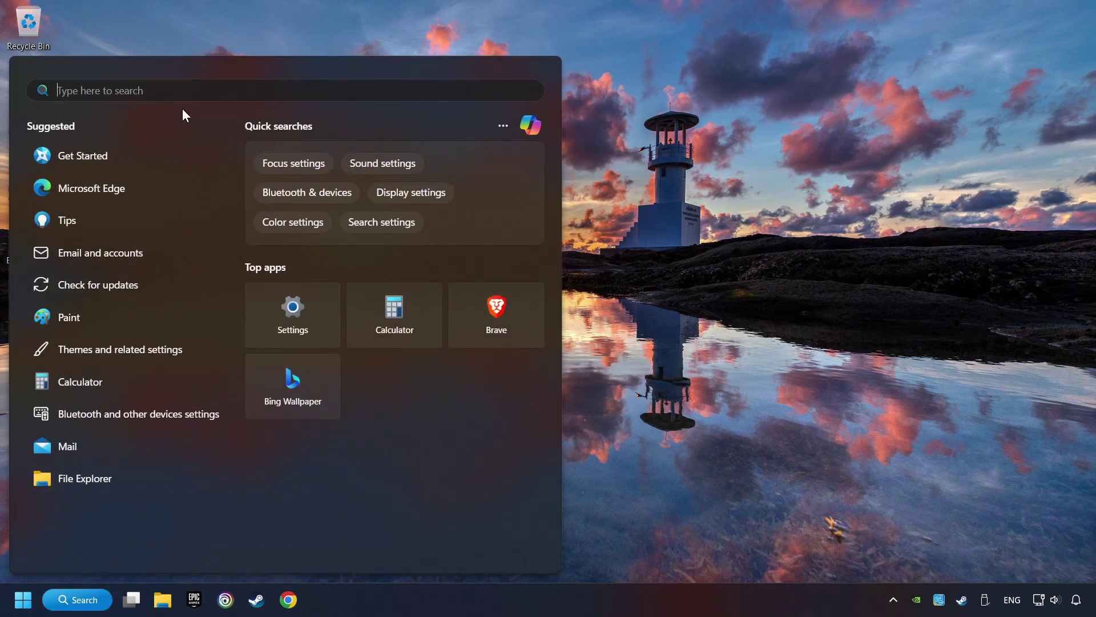
type("graphics settings")
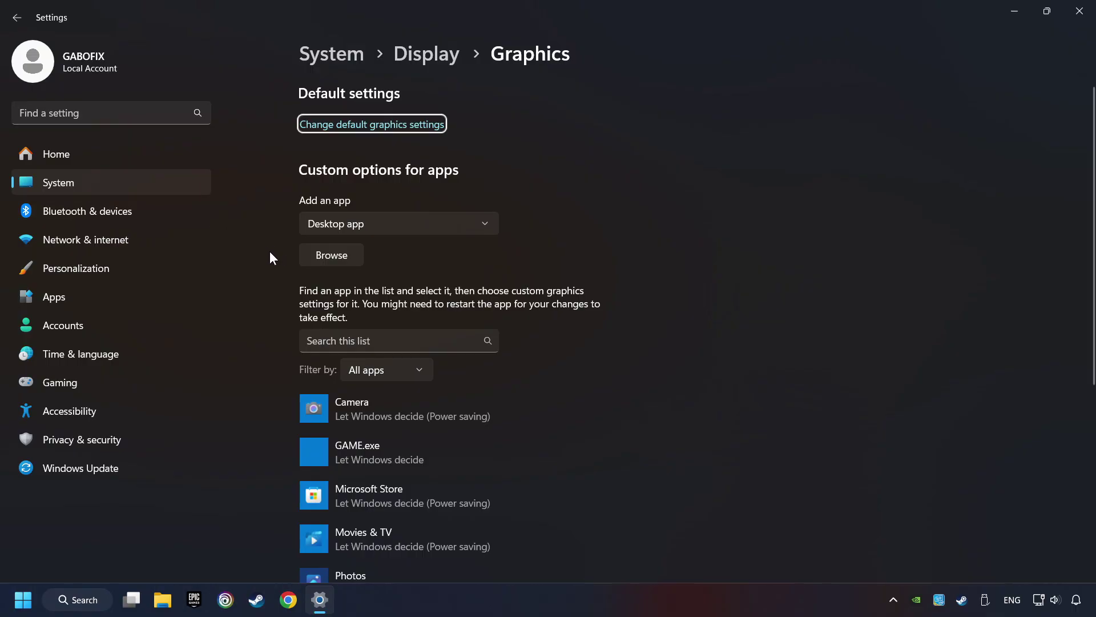
scroll(269, 251, "down", 3)
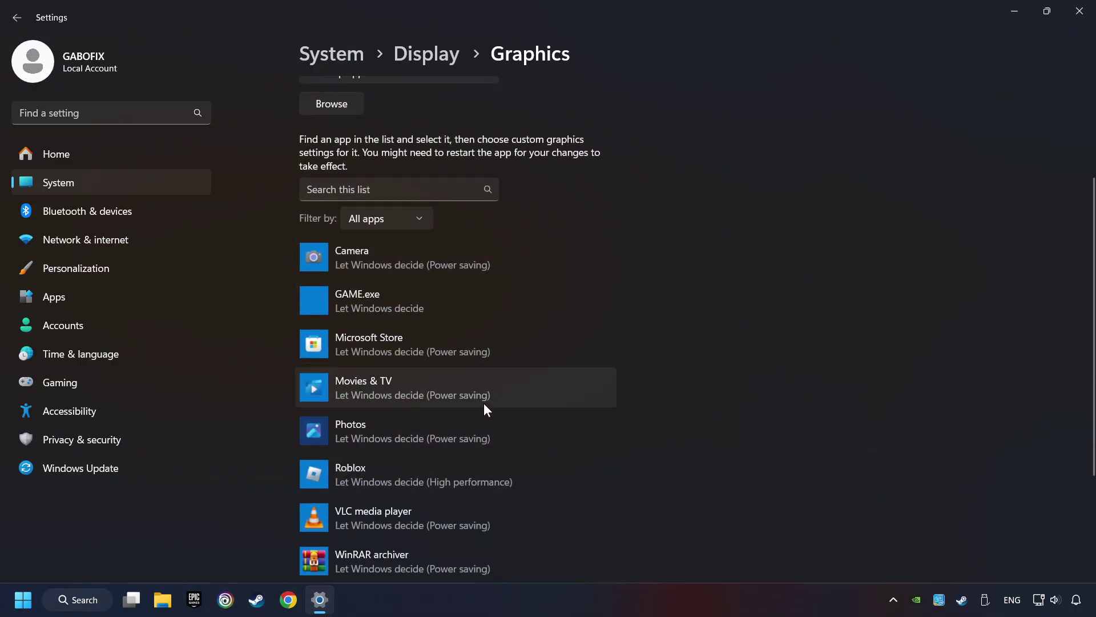
scroll(259, 310, "up", 3)
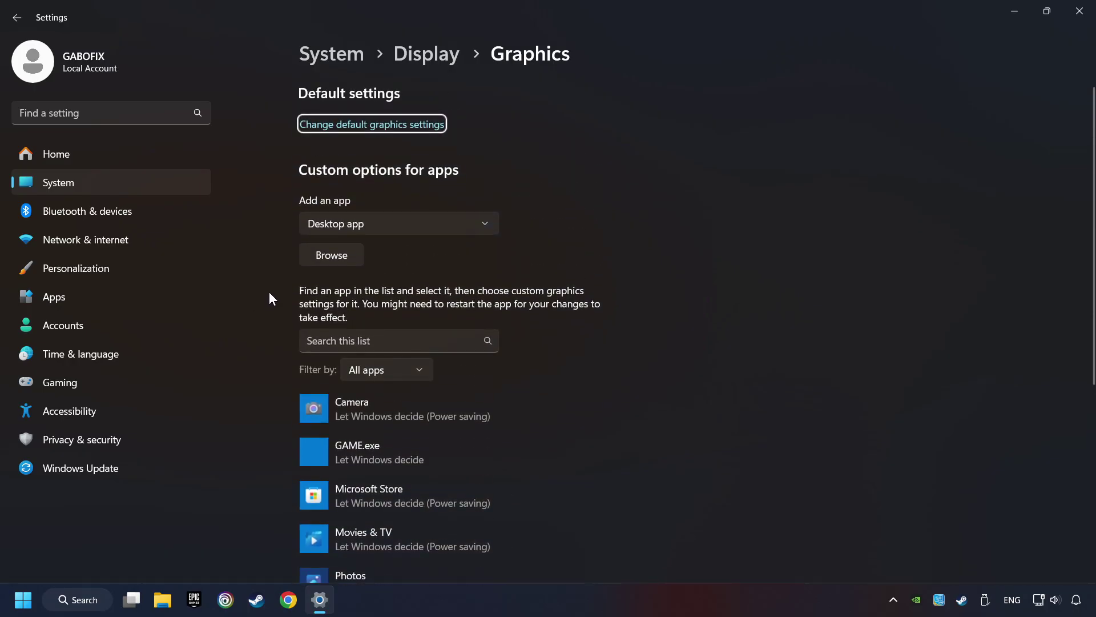
left_click(344, 258)
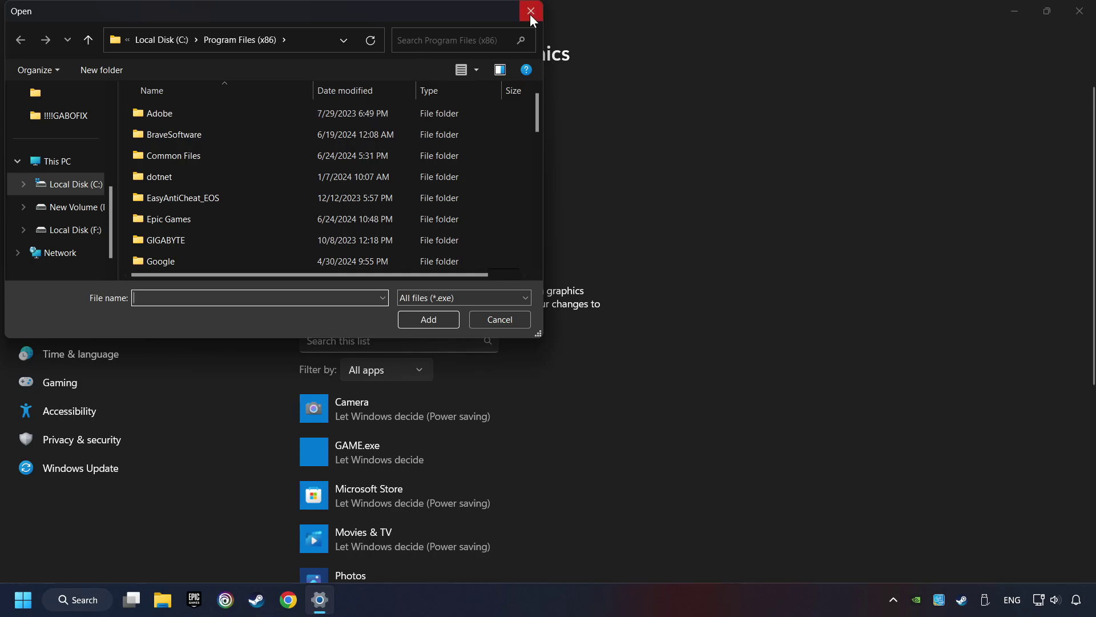
left_click(531, 12)
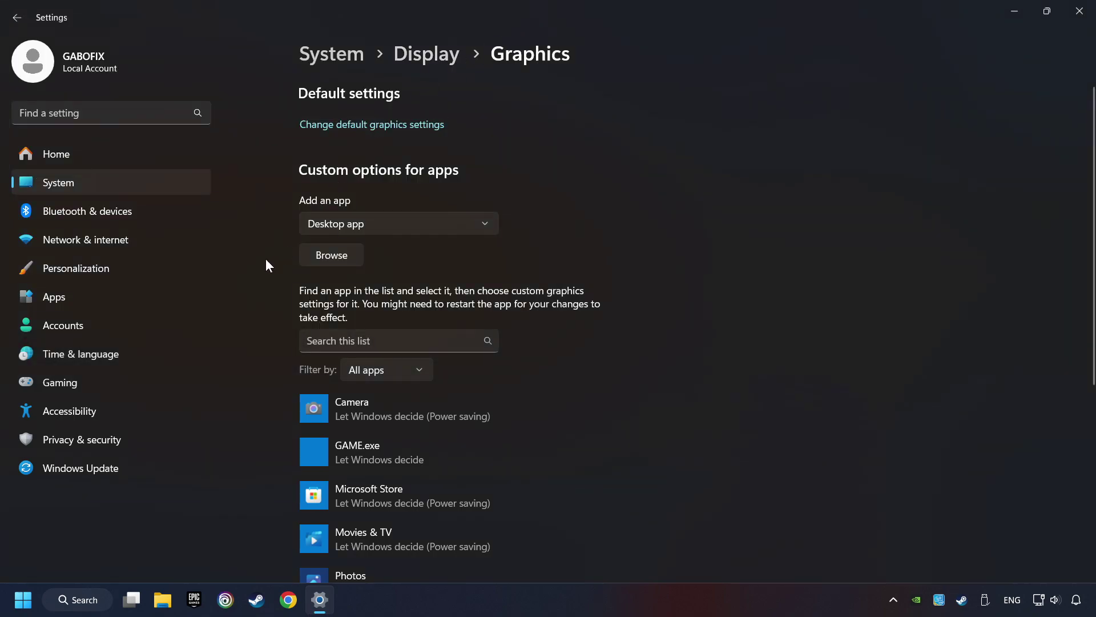
Give GAME.exe the High performance NVIDIA GPU preference and save it
scroll(245, 280, "down", 3)
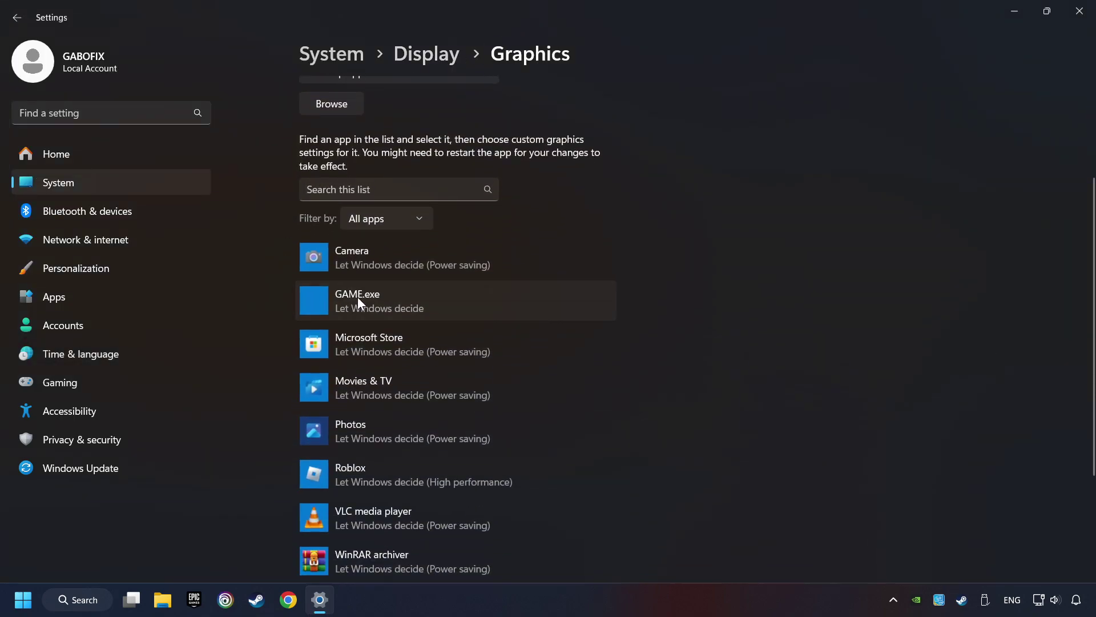
left_click(358, 298)
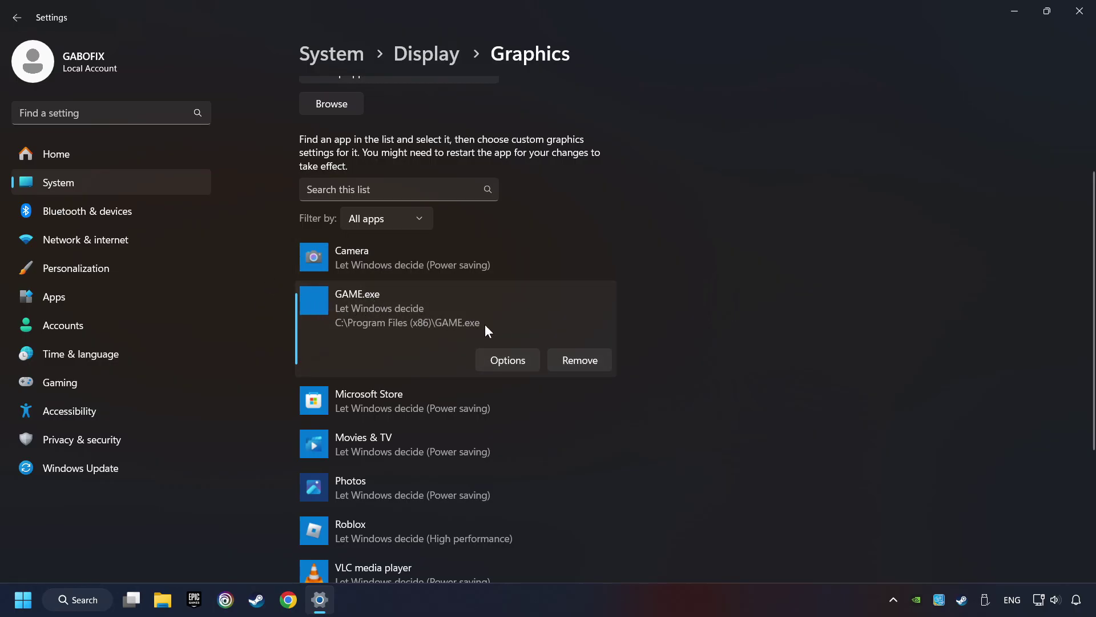
left_click(512, 359)
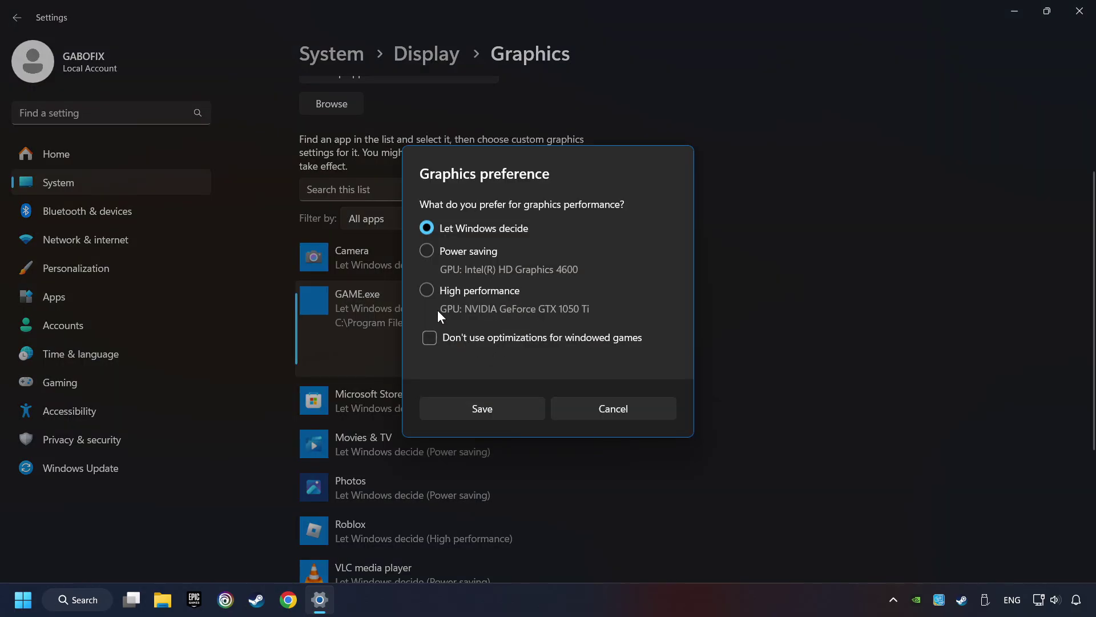
left_click(425, 290)
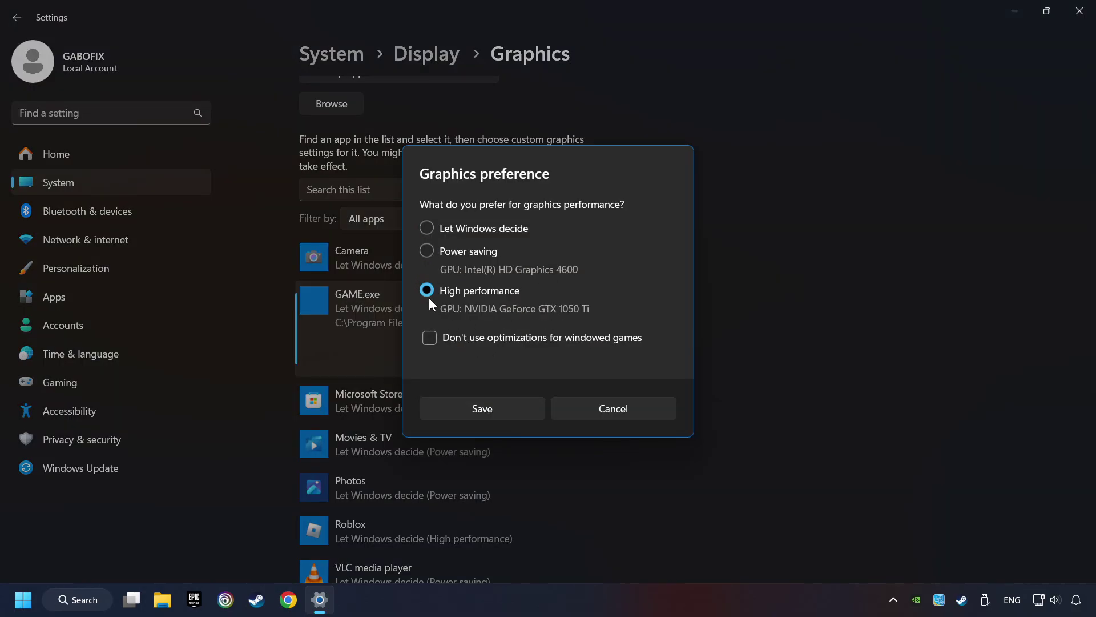
left_click(492, 406)
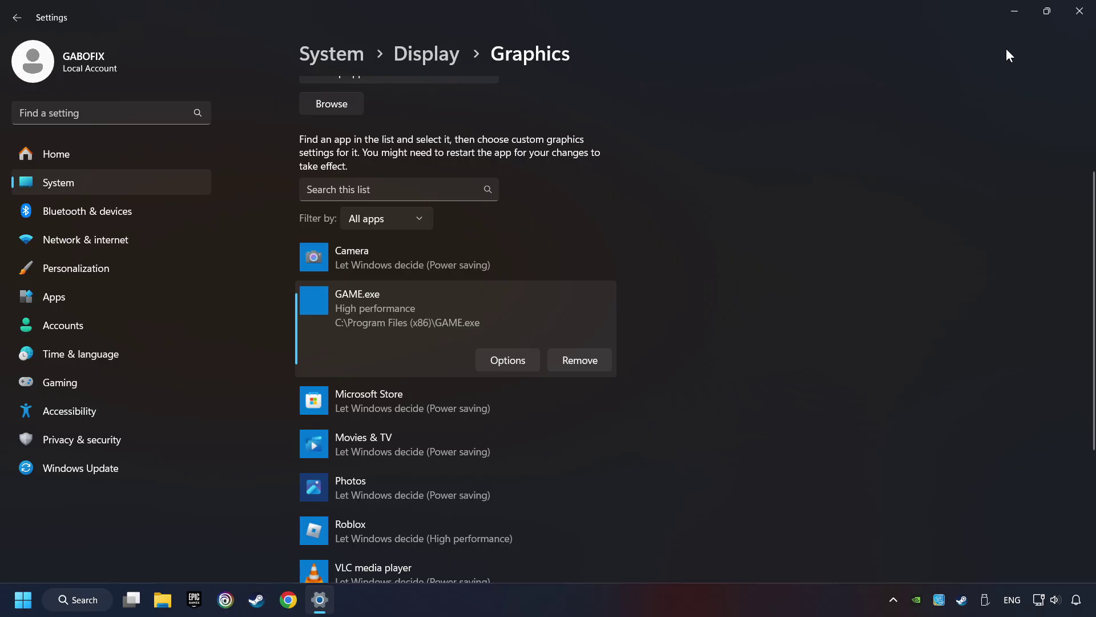
Close Settings and bring up the desktop's full context menu listing NVIDIA Control Panel
left_click(1080, 13)
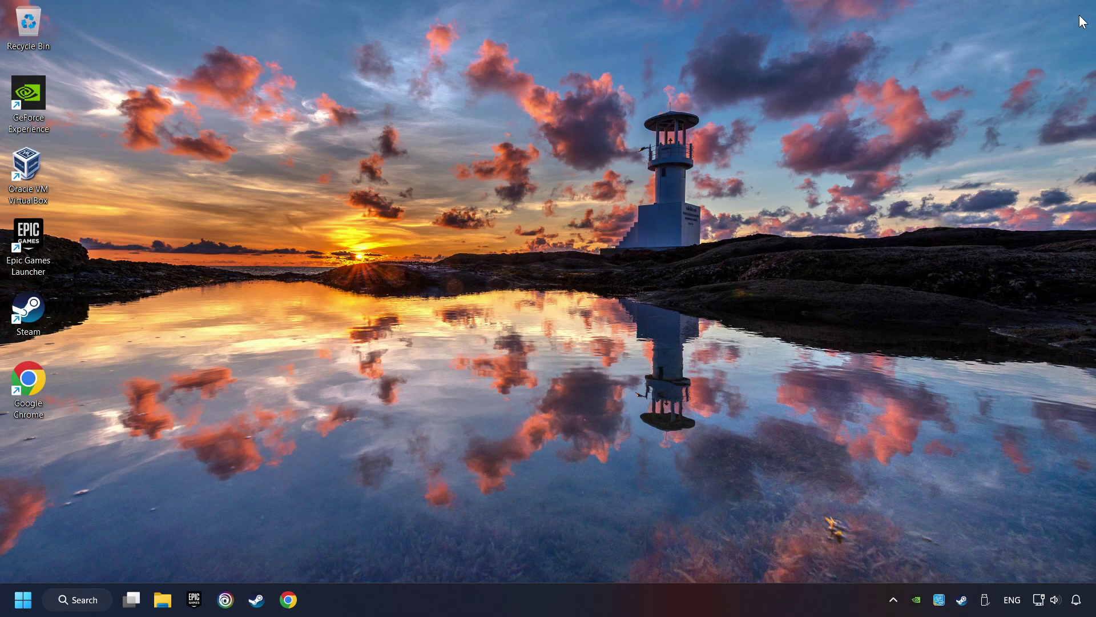
right_click(509, 243)
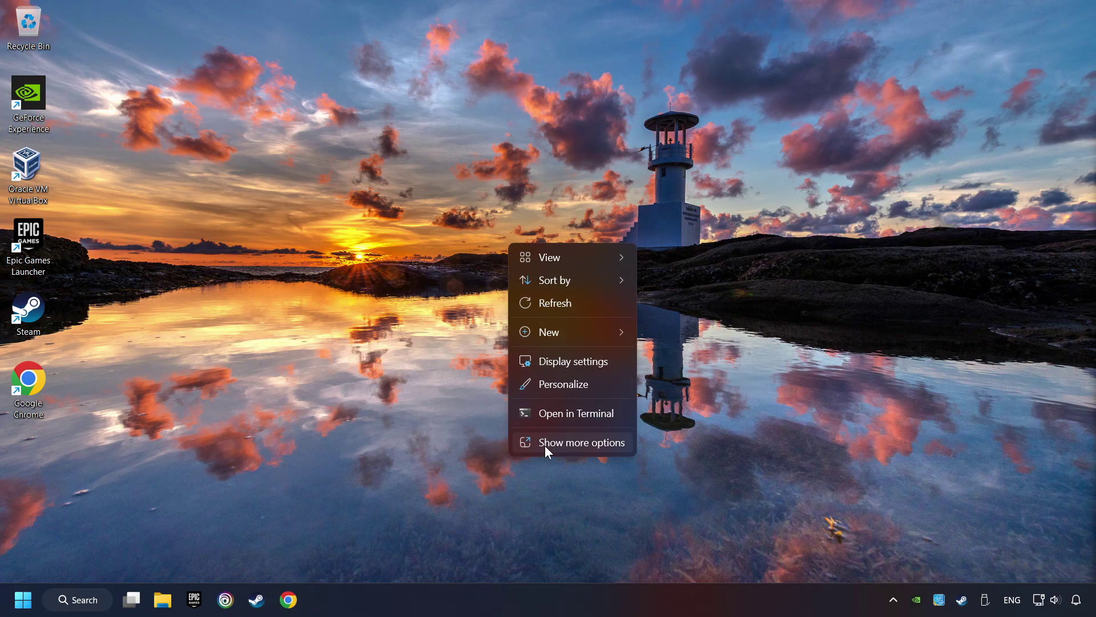
left_click(578, 445)
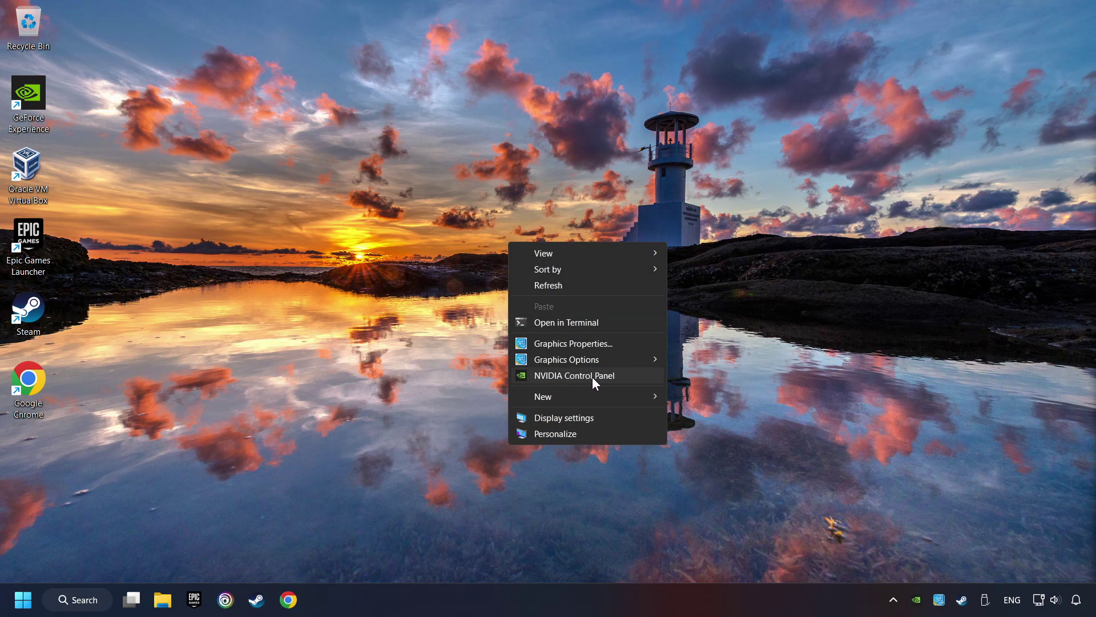
Launch NVIDIA Control Panel and keep the GeForce GTX 1050 Ti as the OpenGL rendering GPU
left_click(632, 376)
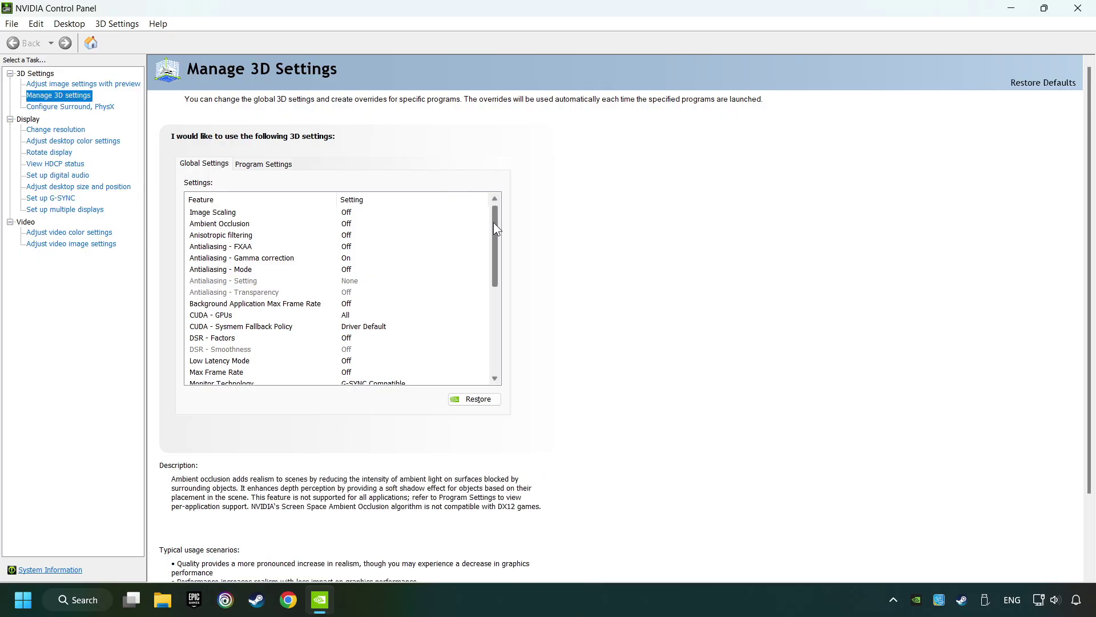
mouse_move(495, 224)
left_mouse_down()
mouse_move(493, 316)
mouse_move(488, 238)
mouse_move(491, 280)
left_mouse_up()
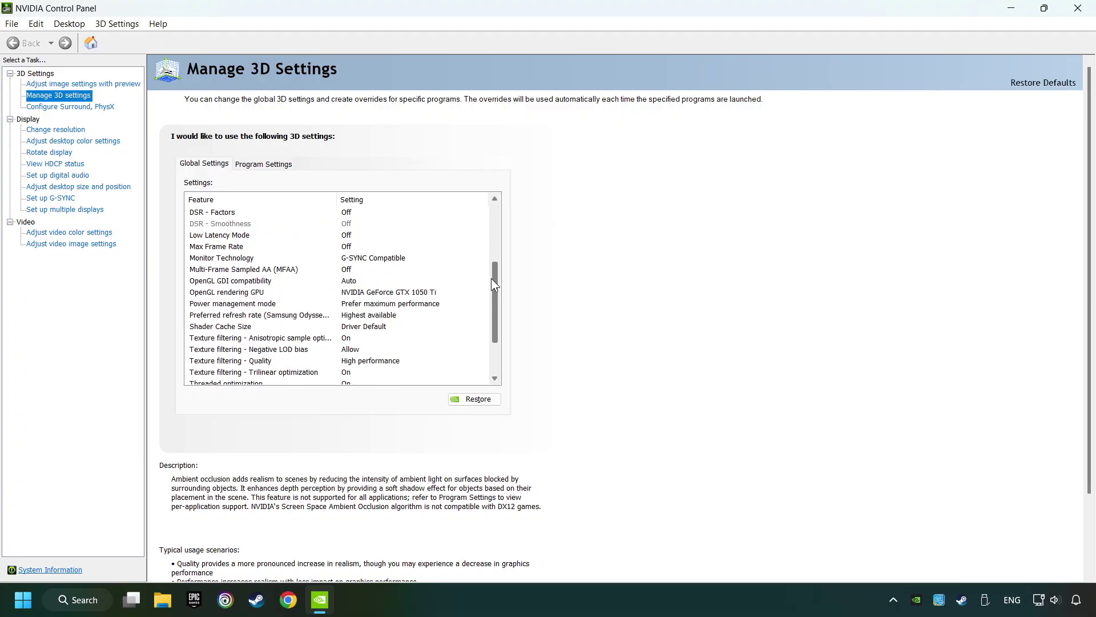
left_click(202, 295)
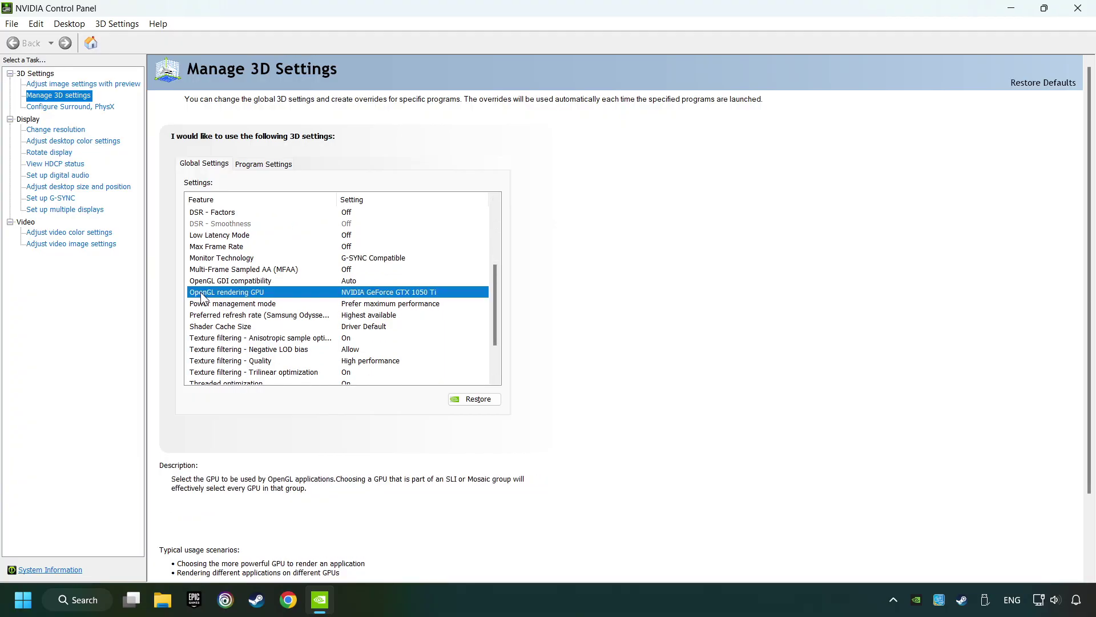
left_click(405, 292)
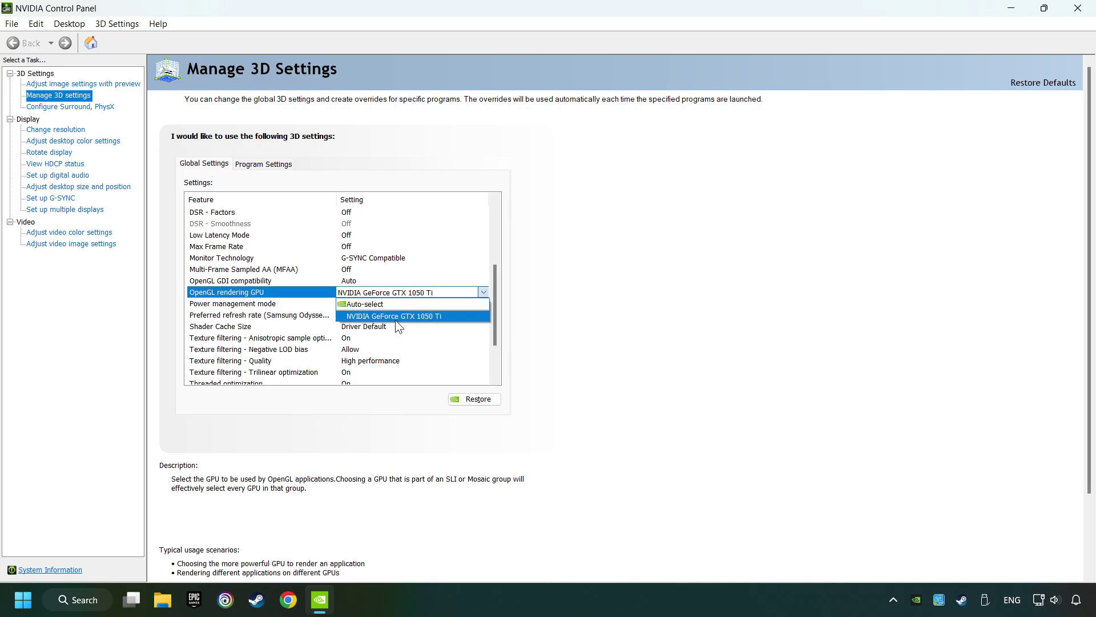
left_click(424, 315)
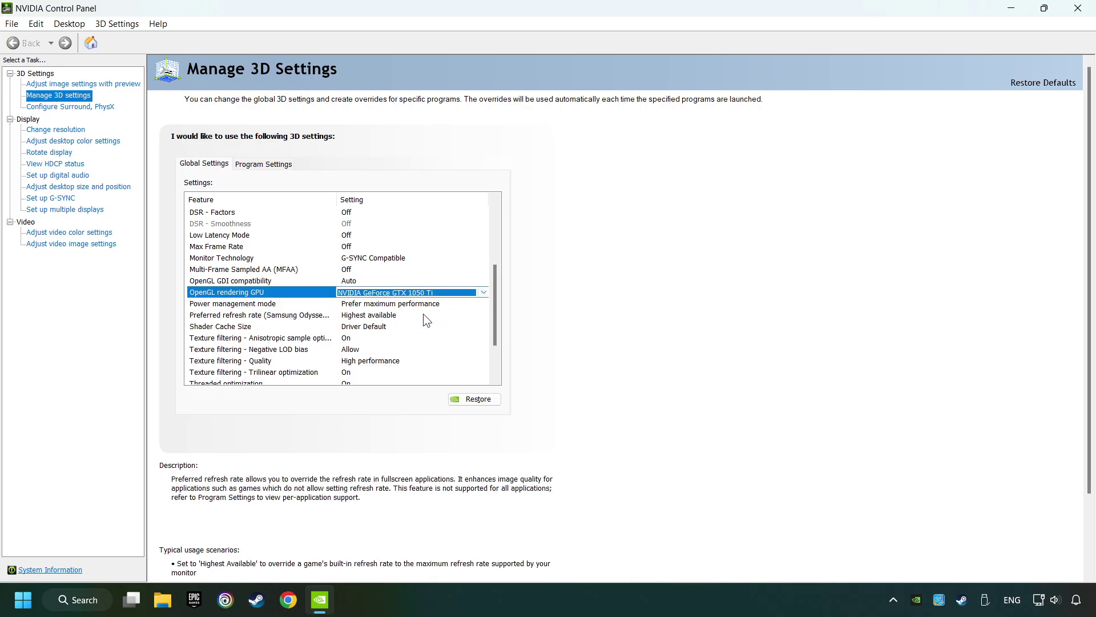
mouse_move(232, 303)
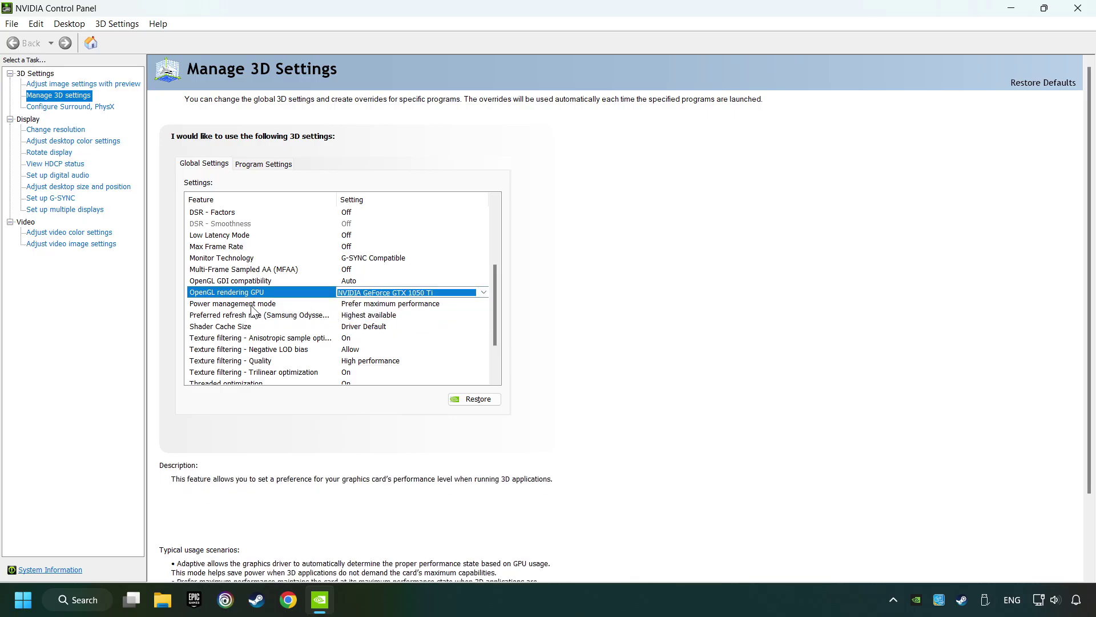
Set Power management mode to Prefer maximum performance
left_click(210, 305)
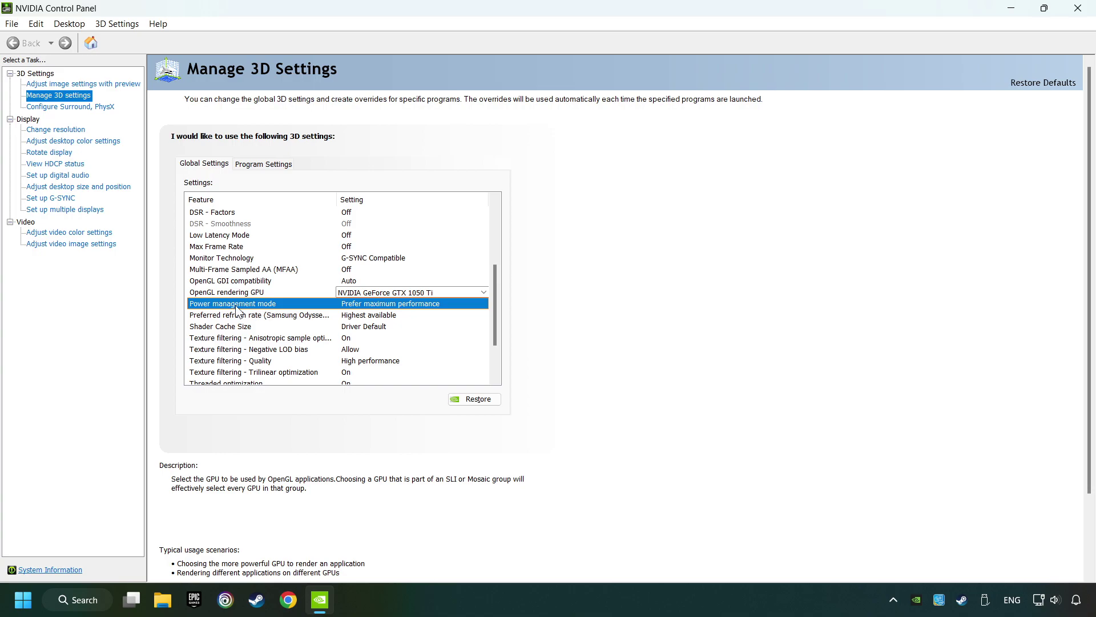
left_click(375, 306)
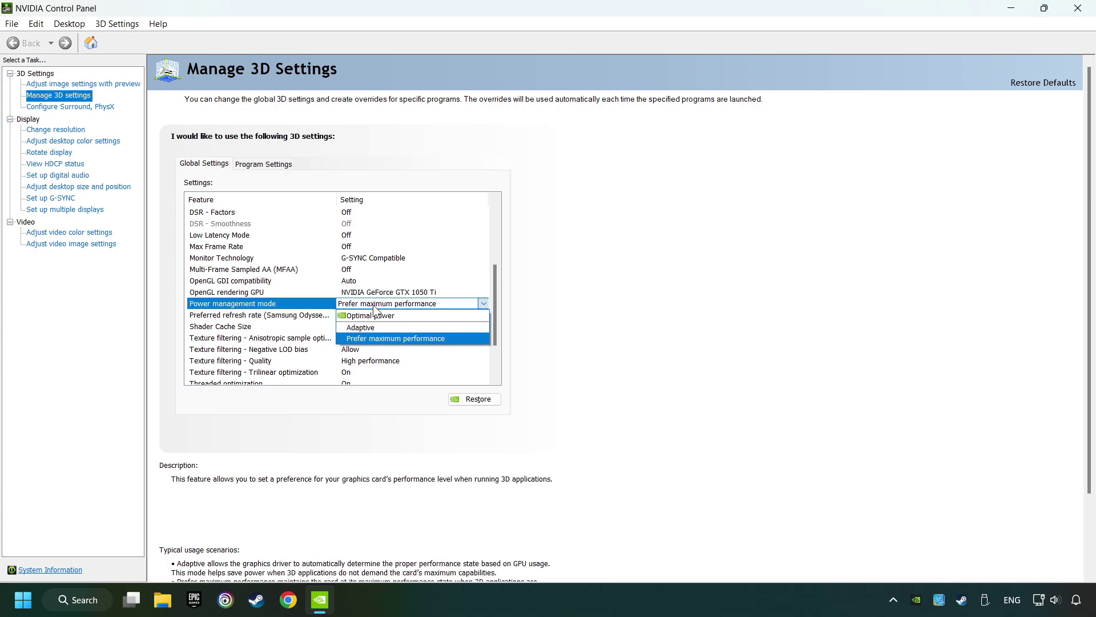
left_click(395, 338)
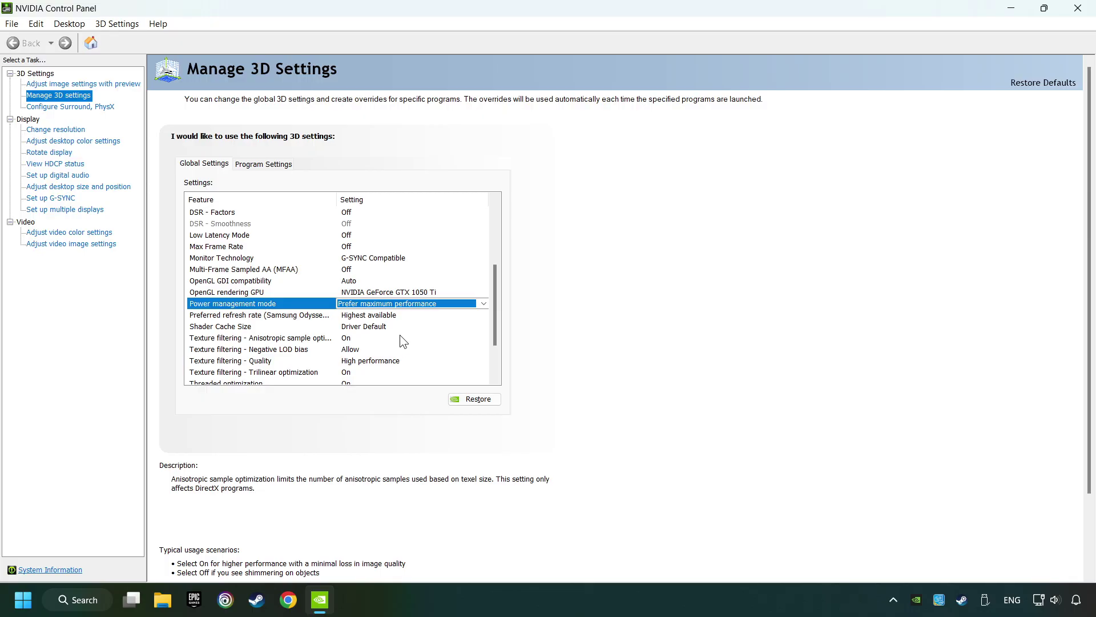
Keep Texture filtering - Quality at High performance
left_click_drag(497, 319, 495, 340)
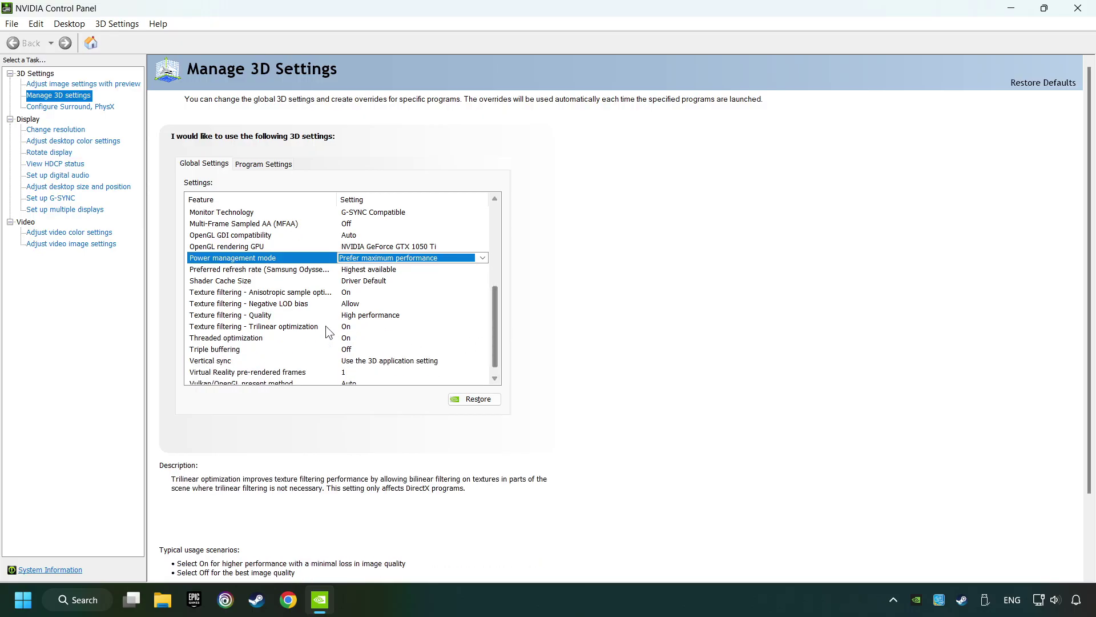
left_click(239, 317)
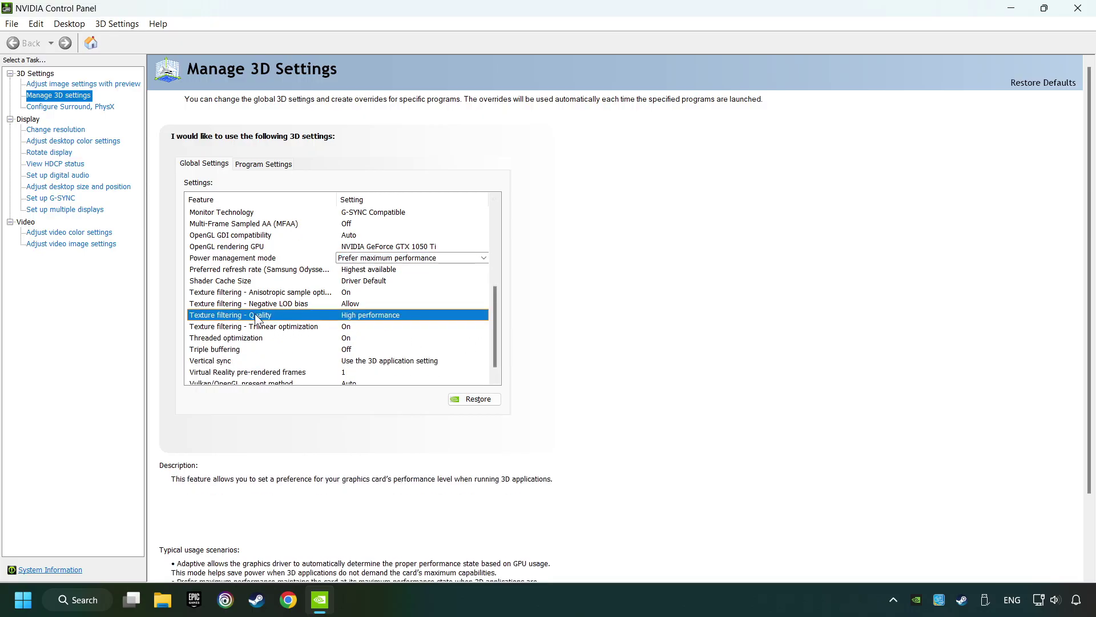
left_click(396, 315)
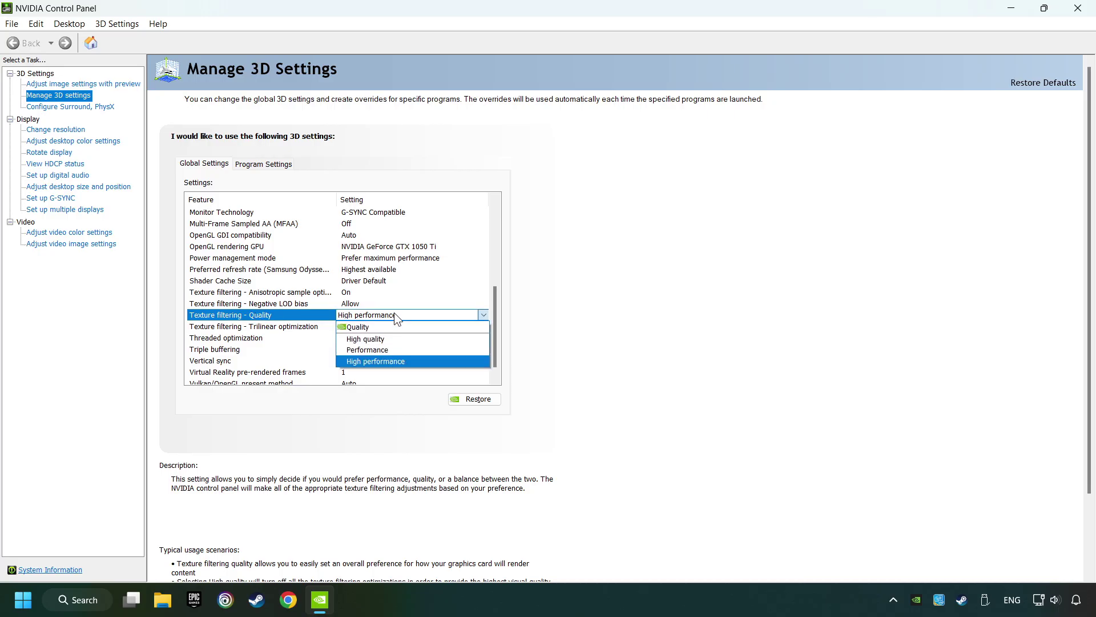
left_click(407, 361)
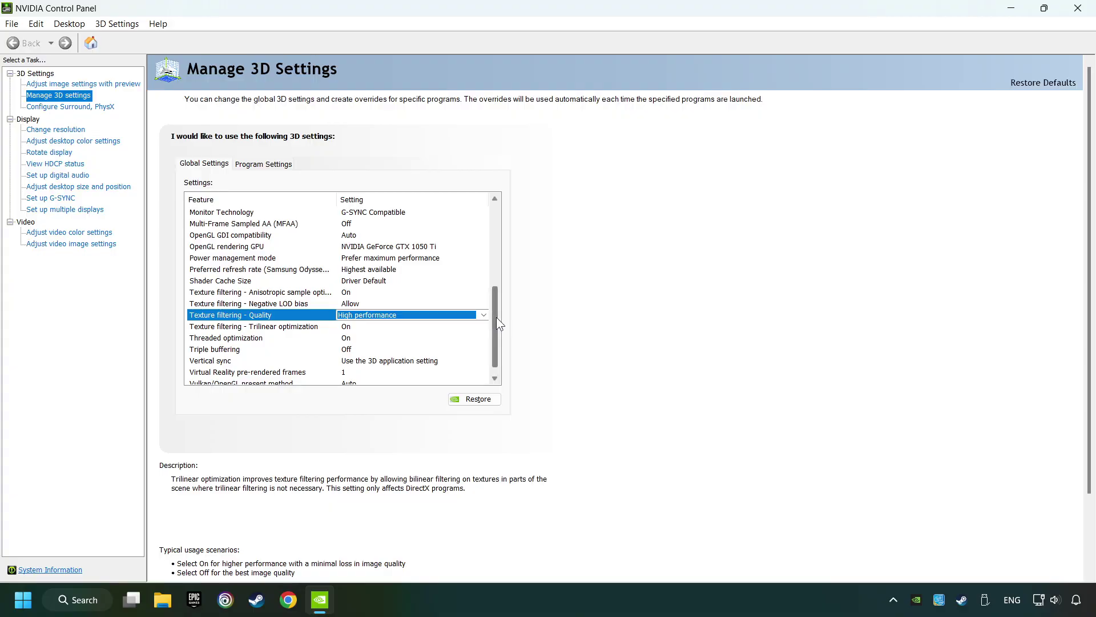
Turn Vertical sync off and apply the global 3D settings
scroll(495, 317, "down", 1)
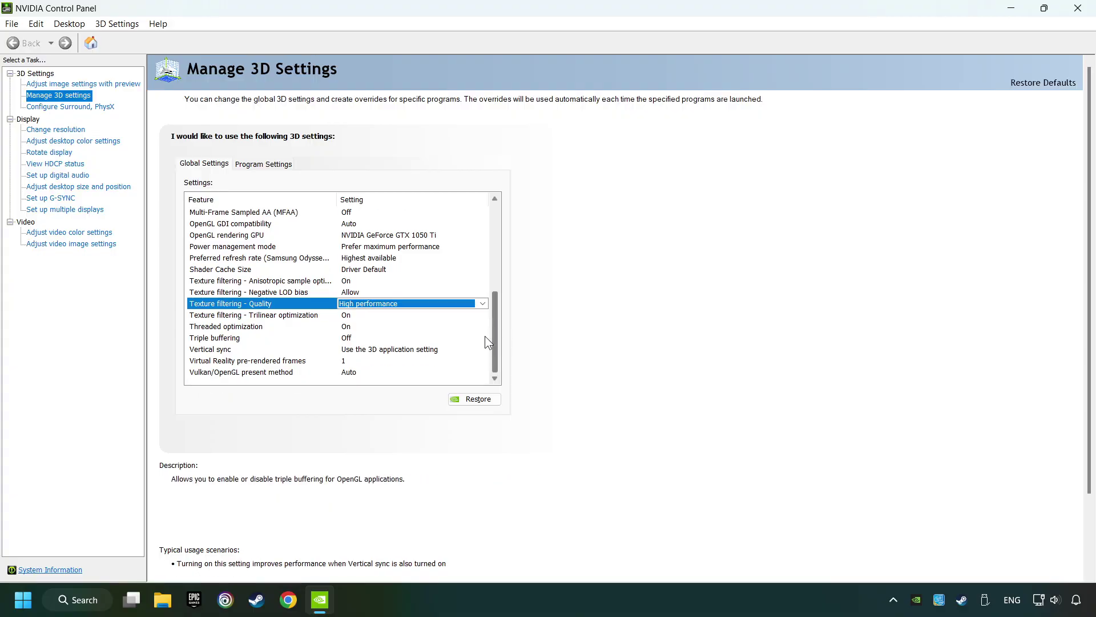
left_click(376, 350)
left_click(361, 349)
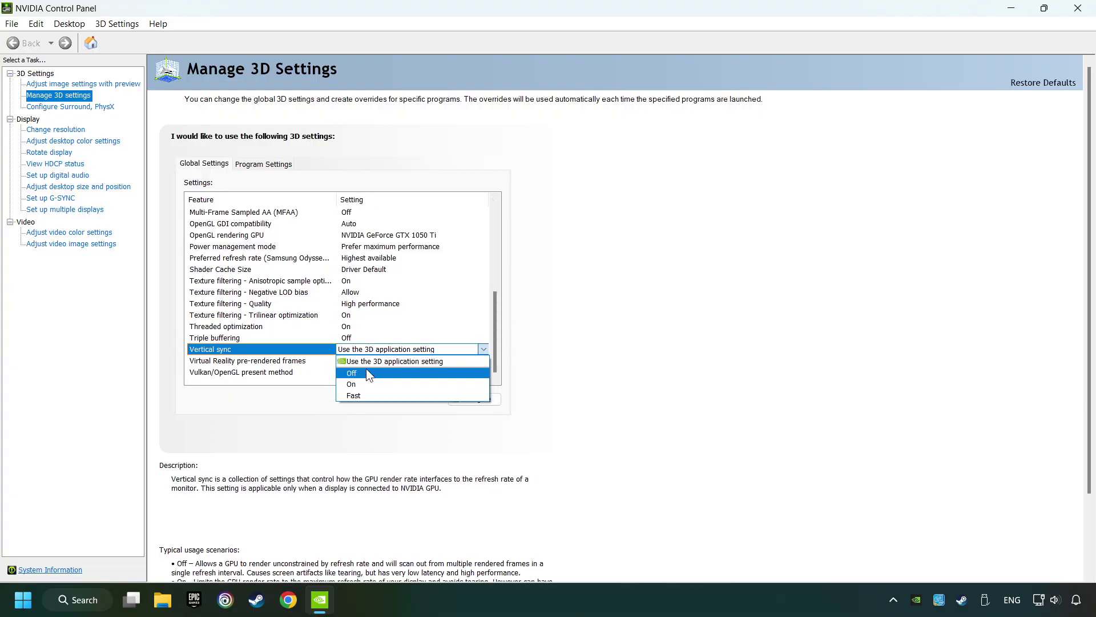
left_click(378, 374)
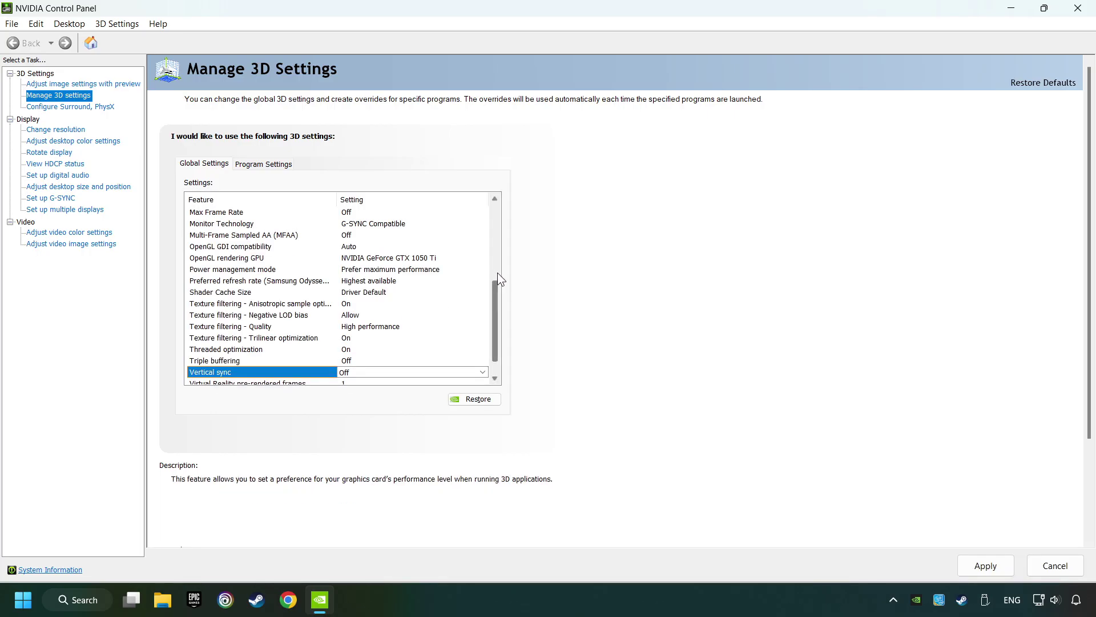
scroll(498, 299, "down", 1)
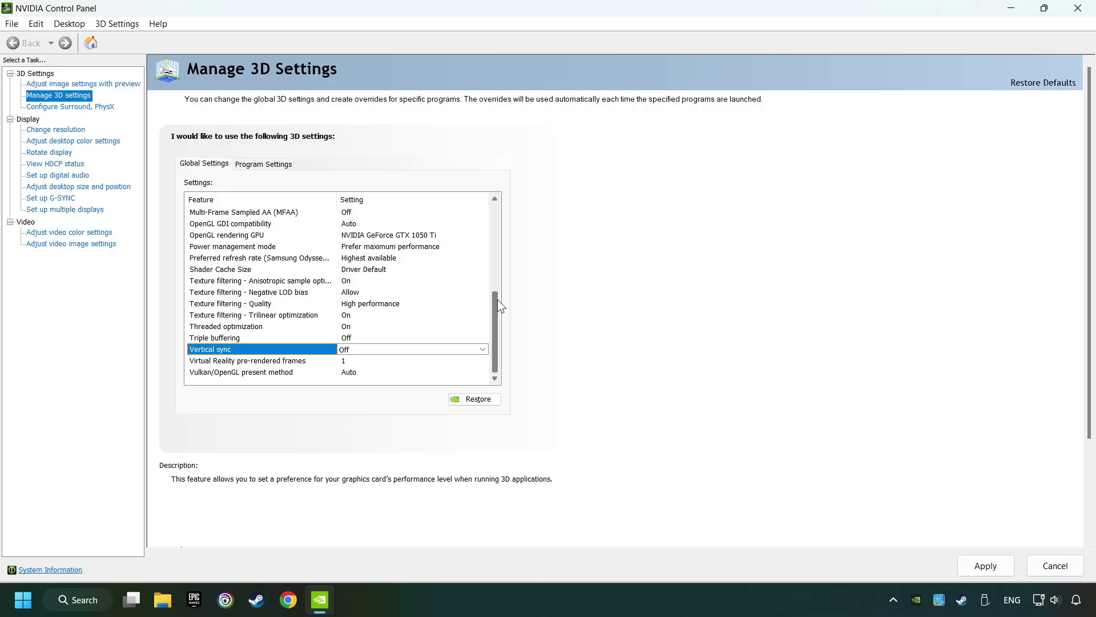
left_click(979, 562)
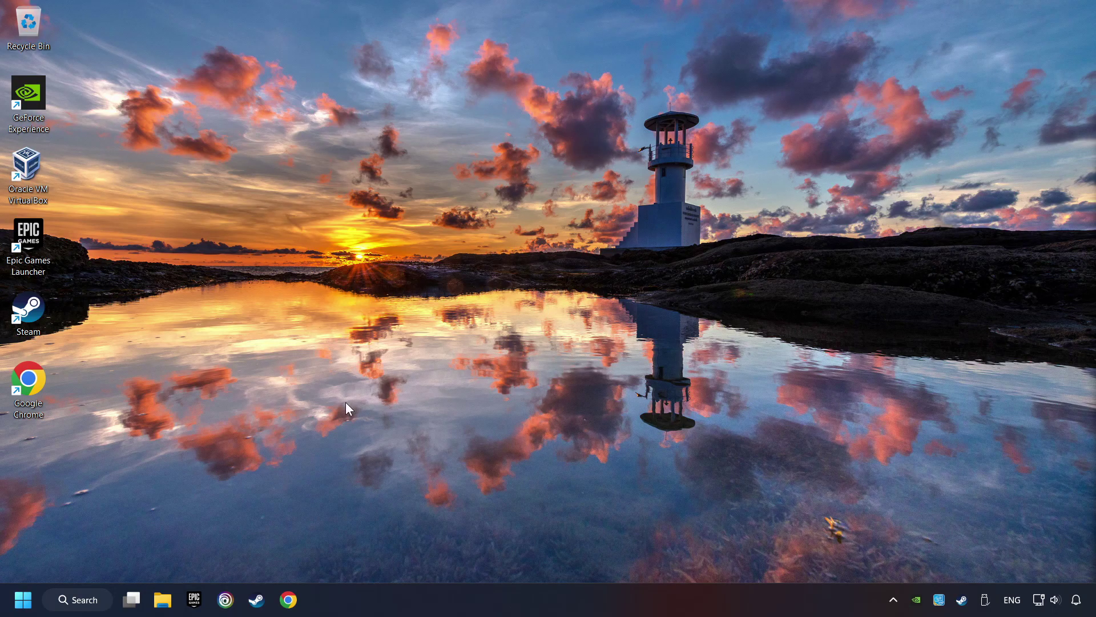
Launch System Configuration from a Windows search for 'msc'
left_click(90, 601)
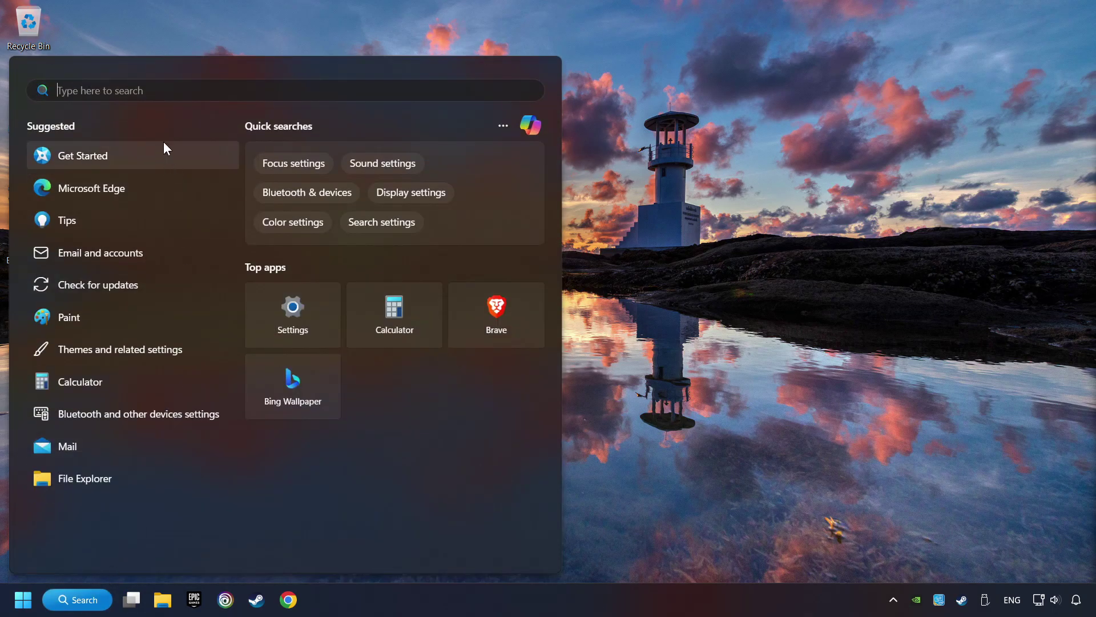
type("msc")
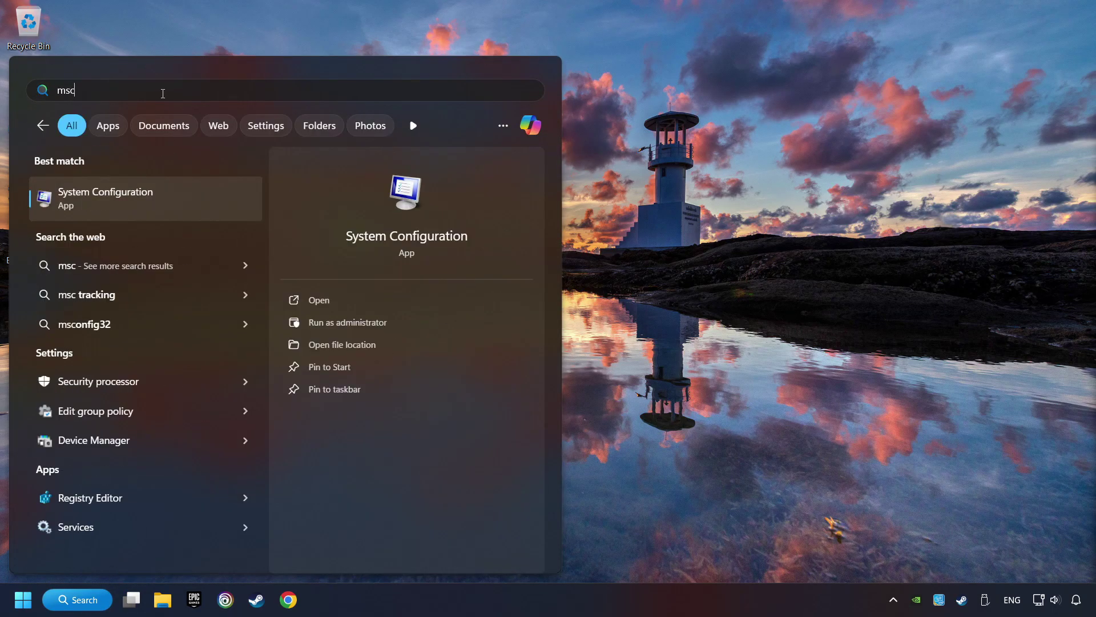
left_click(215, 199)
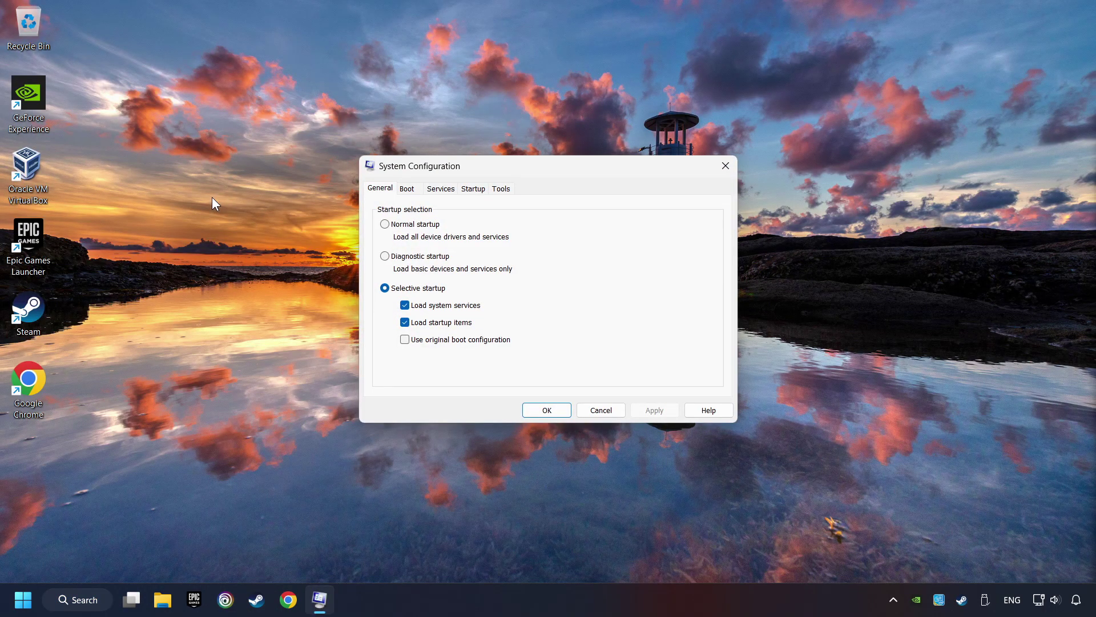
Set the boot processor count to 8 in Boot advanced options, then apply and confirm
left_click(409, 189)
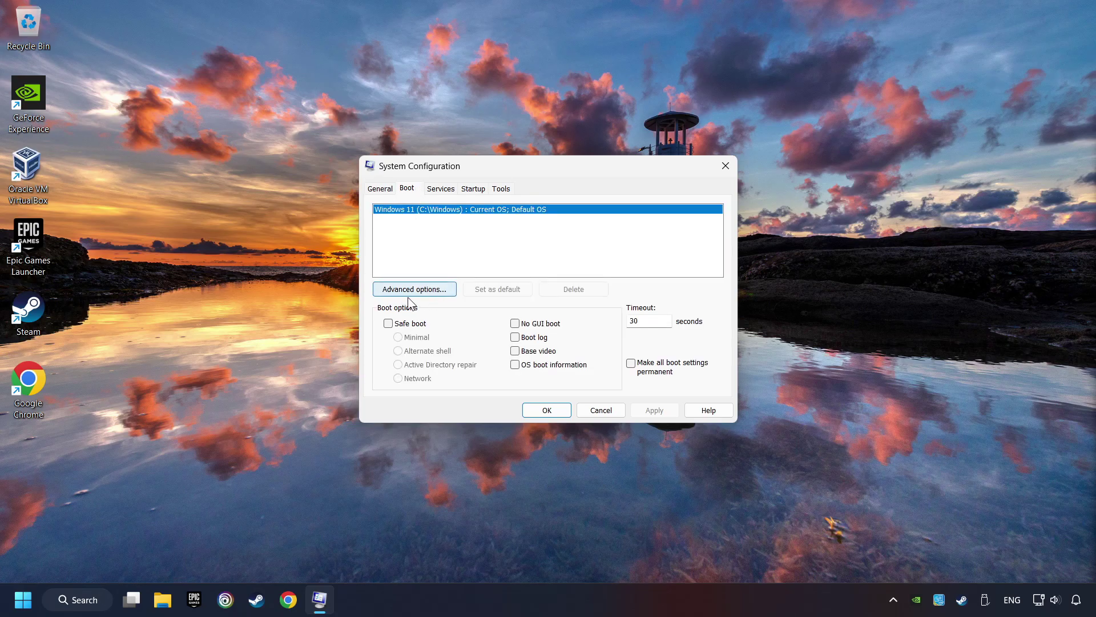
left_click(453, 292)
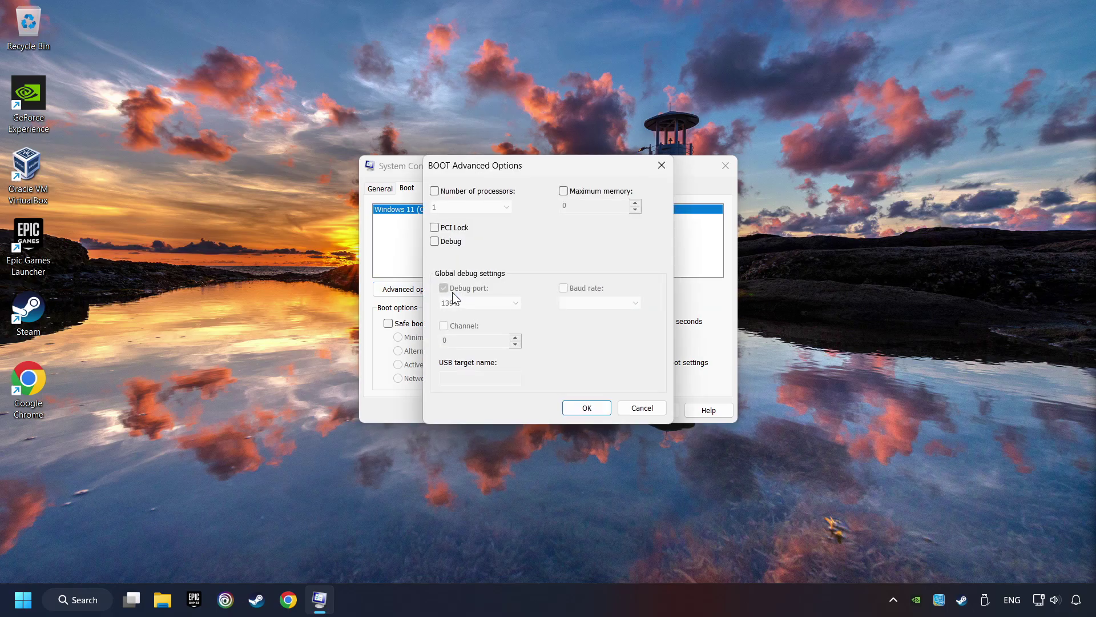
left_click(434, 192)
left_click(472, 206)
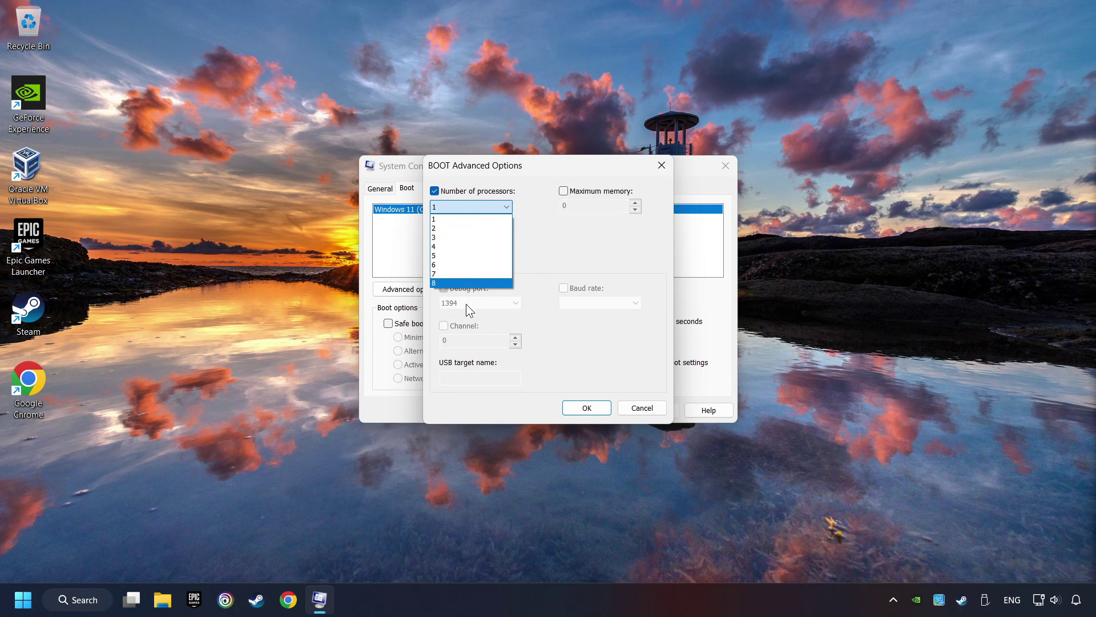
left_click(448, 282)
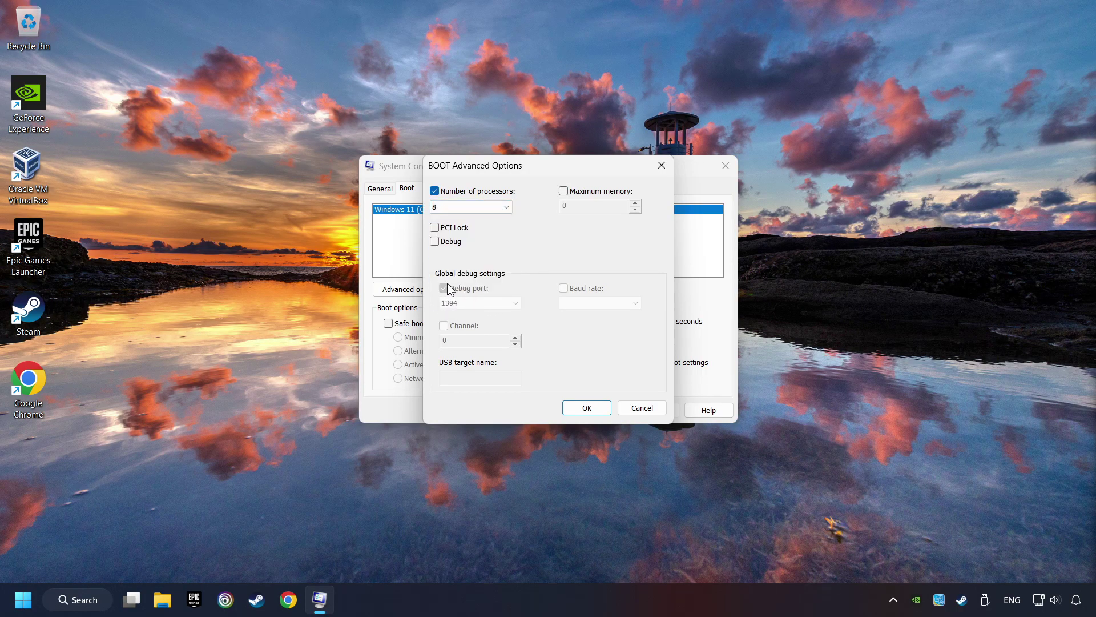
left_click(586, 408)
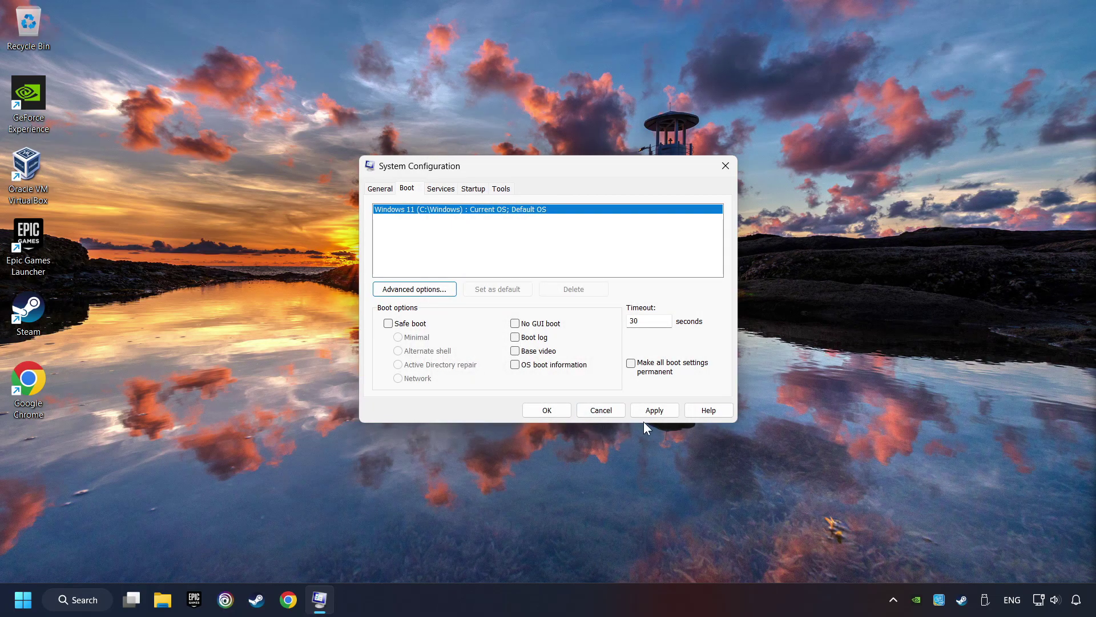
left_click(652, 412)
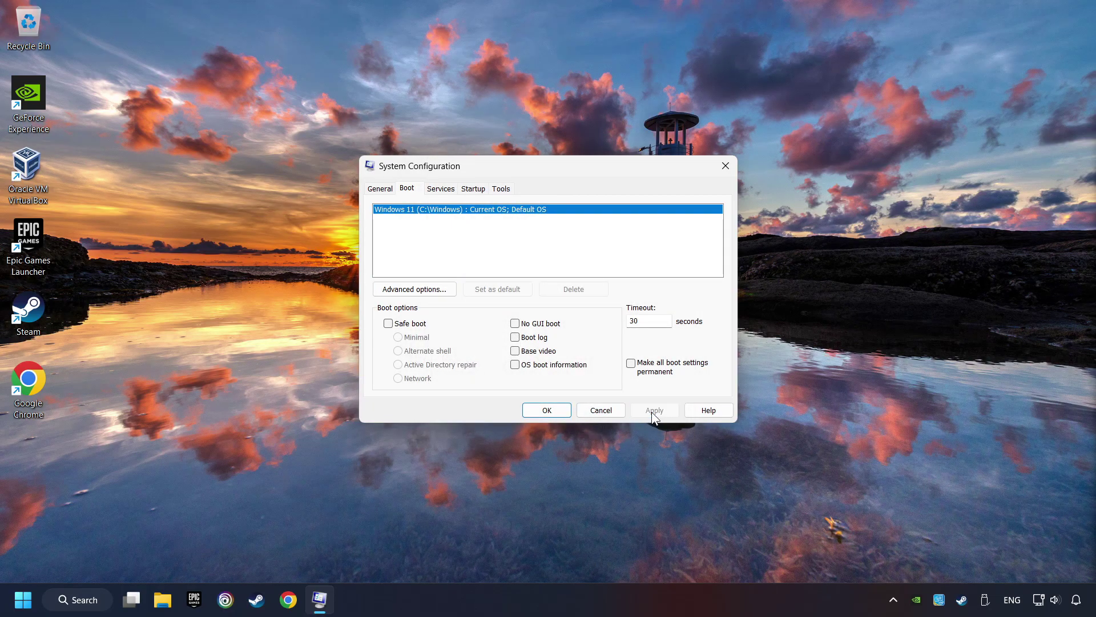
left_click(545, 412)
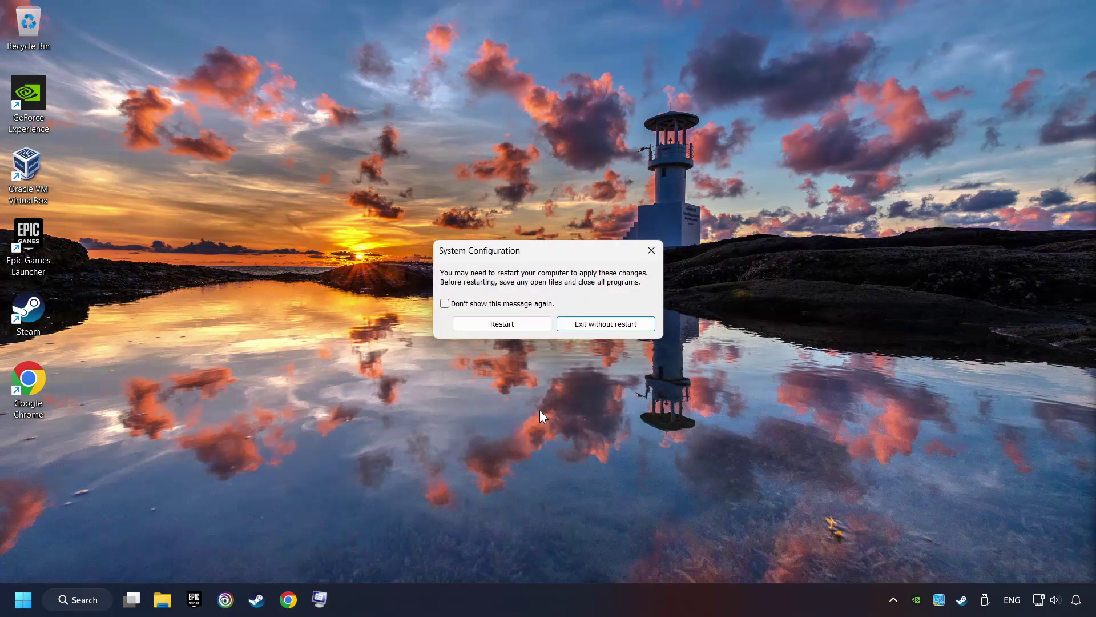
Skip the restart and open Adjust appearance and performance via a 'performance' search
left_click(608, 325)
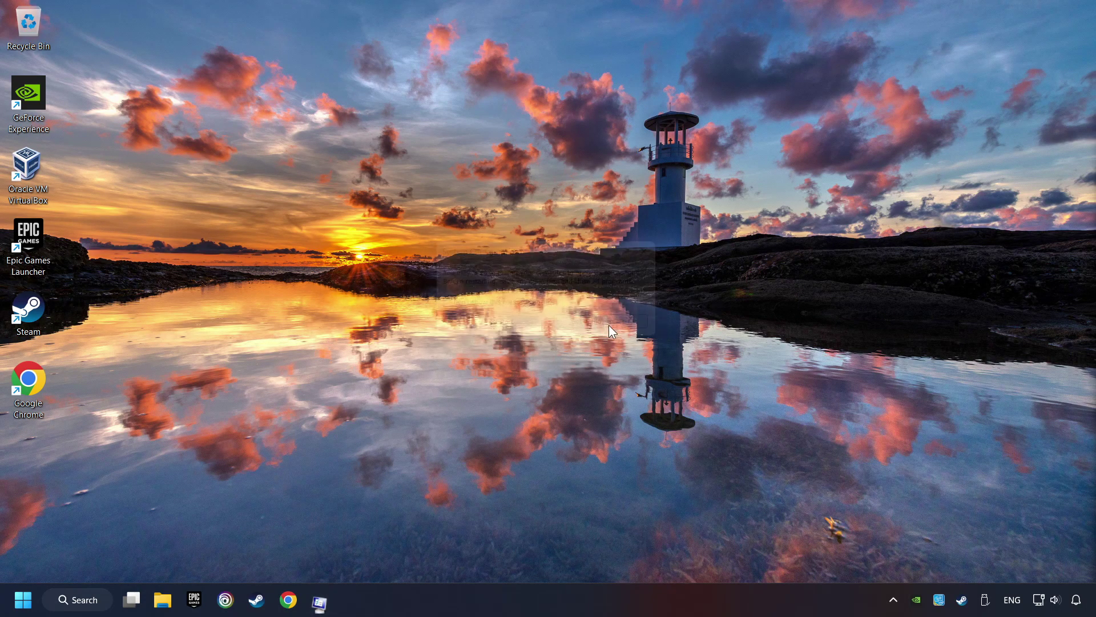
left_click(78, 601)
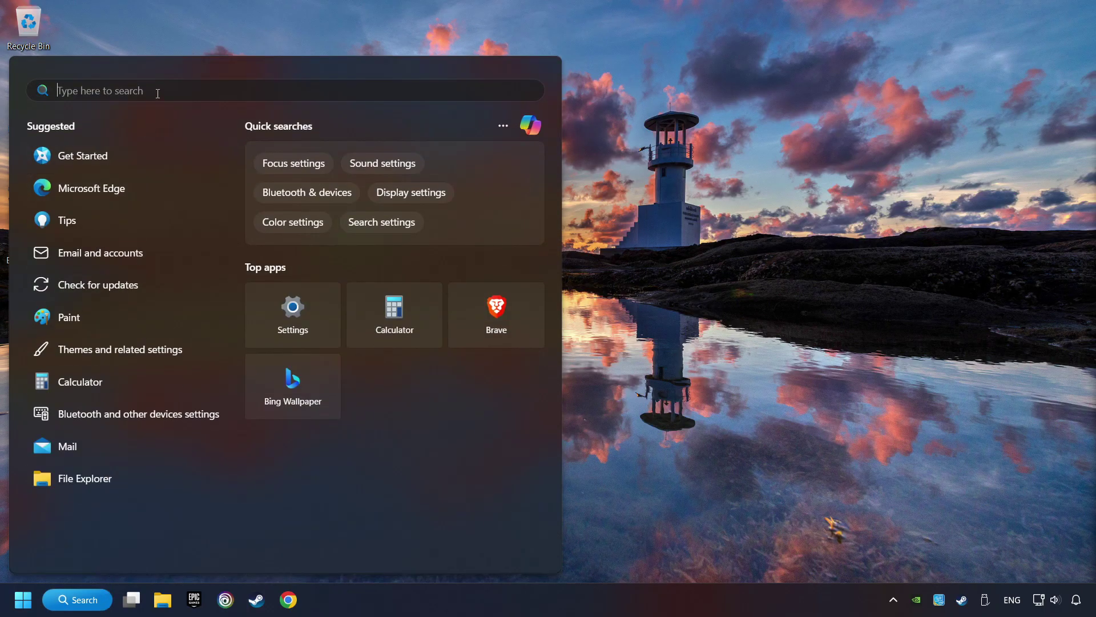
type("performance")
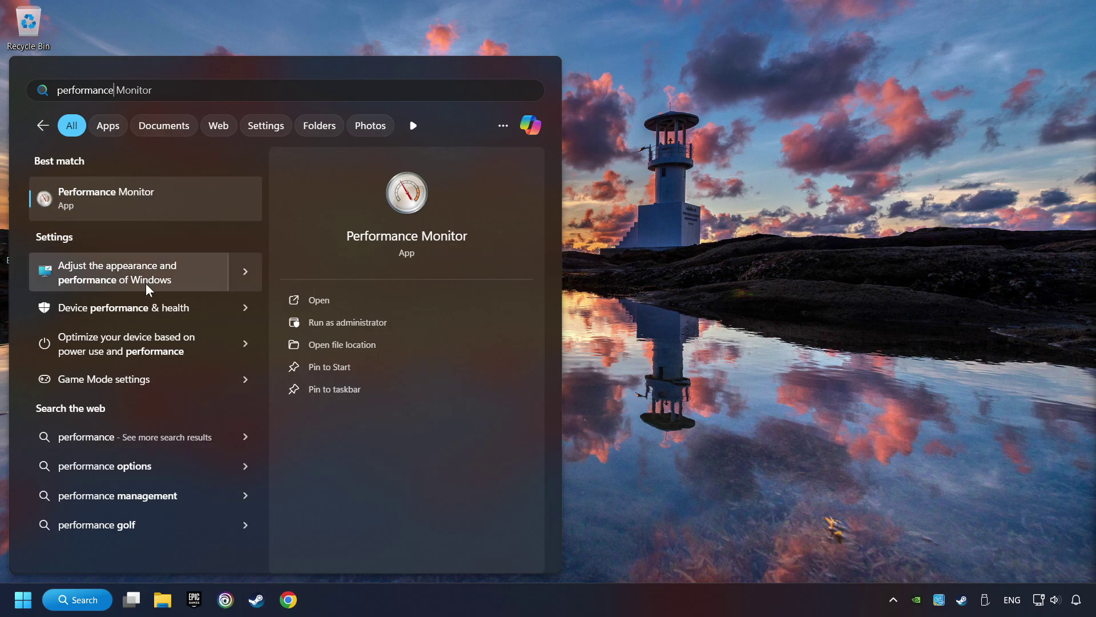
left_click(190, 273)
left_click_drag(235, 139, 499, 95)
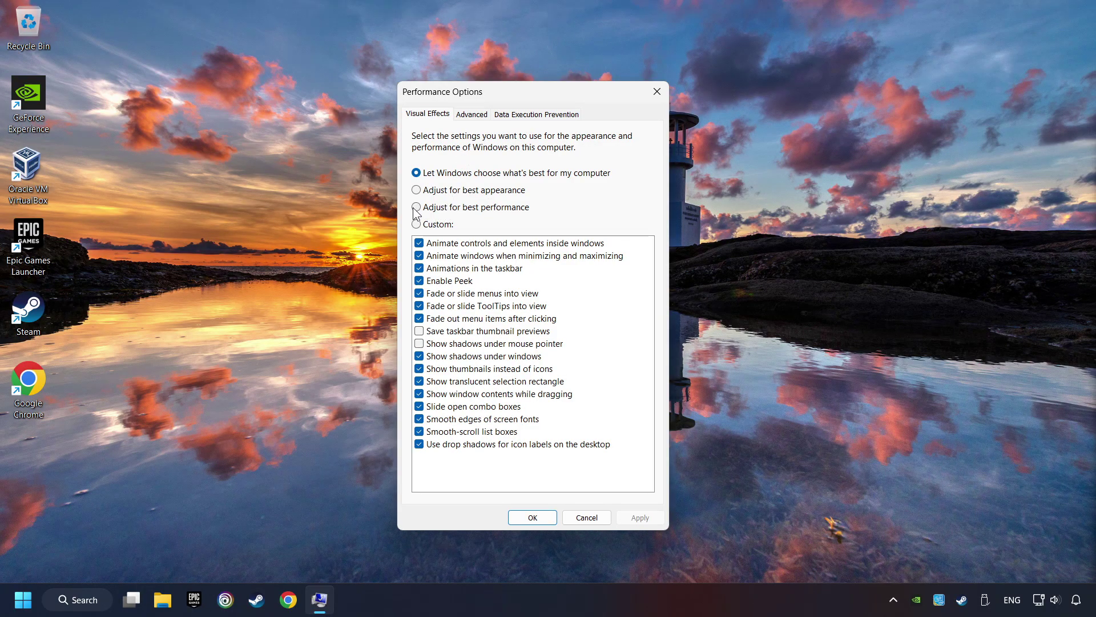
Apply Adjust for best performance visual effects and bring up the Start power choices
left_click(478, 209)
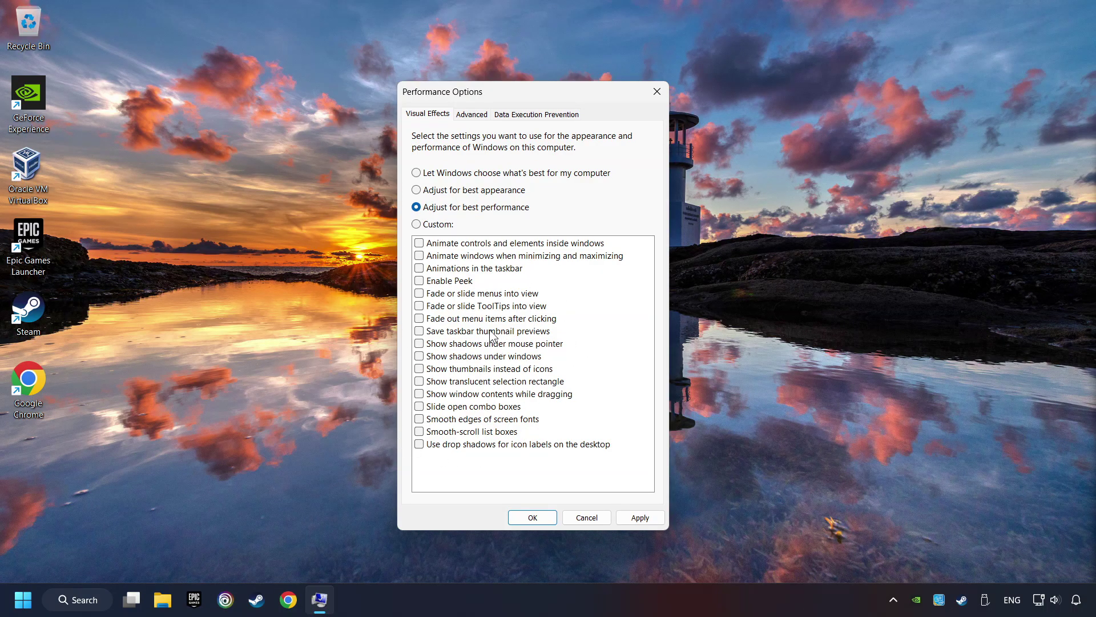
left_click(639, 518)
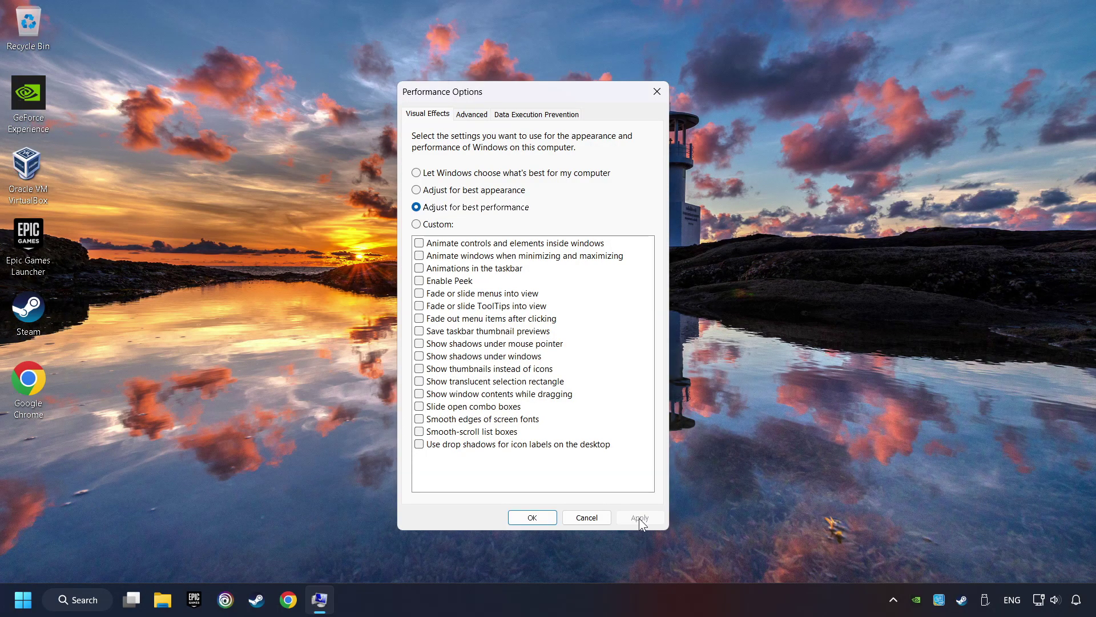
left_click(533, 517)
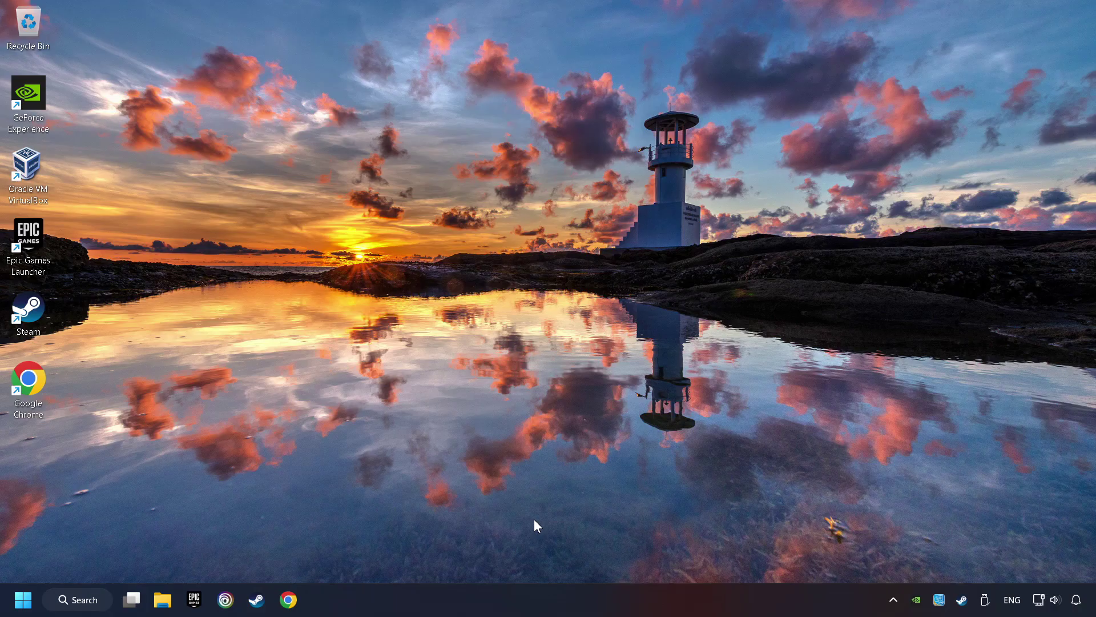
left_click(23, 600)
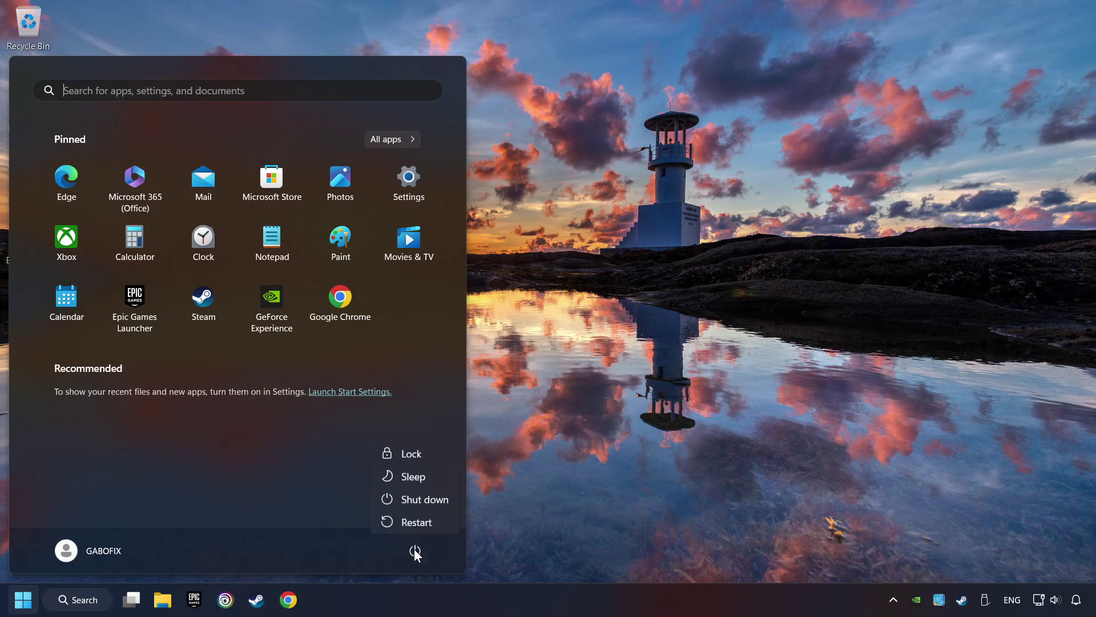